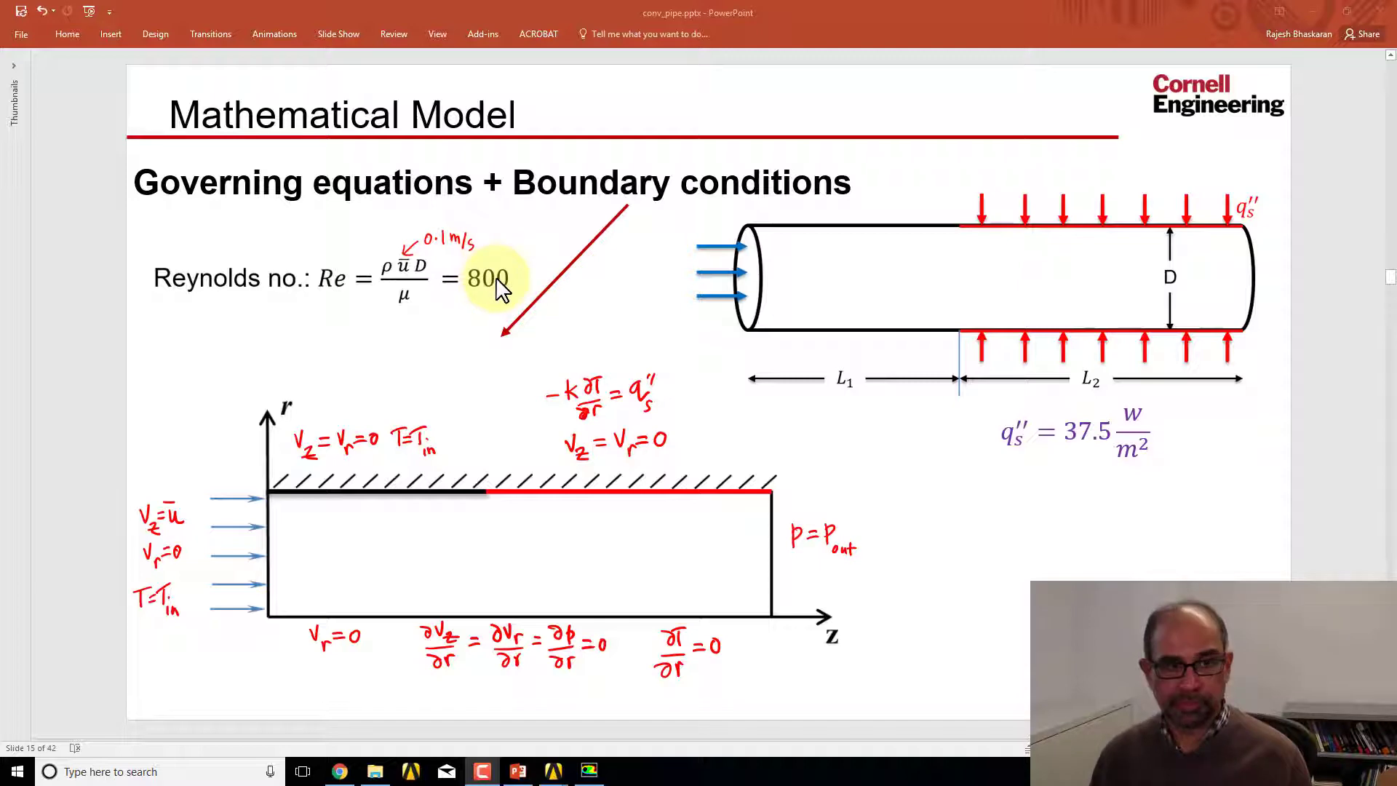
Leave the pipe-flow boundary-conditions slide and bring the Fluent case forward.
{"action": "key", "text": "alt+Tab"}
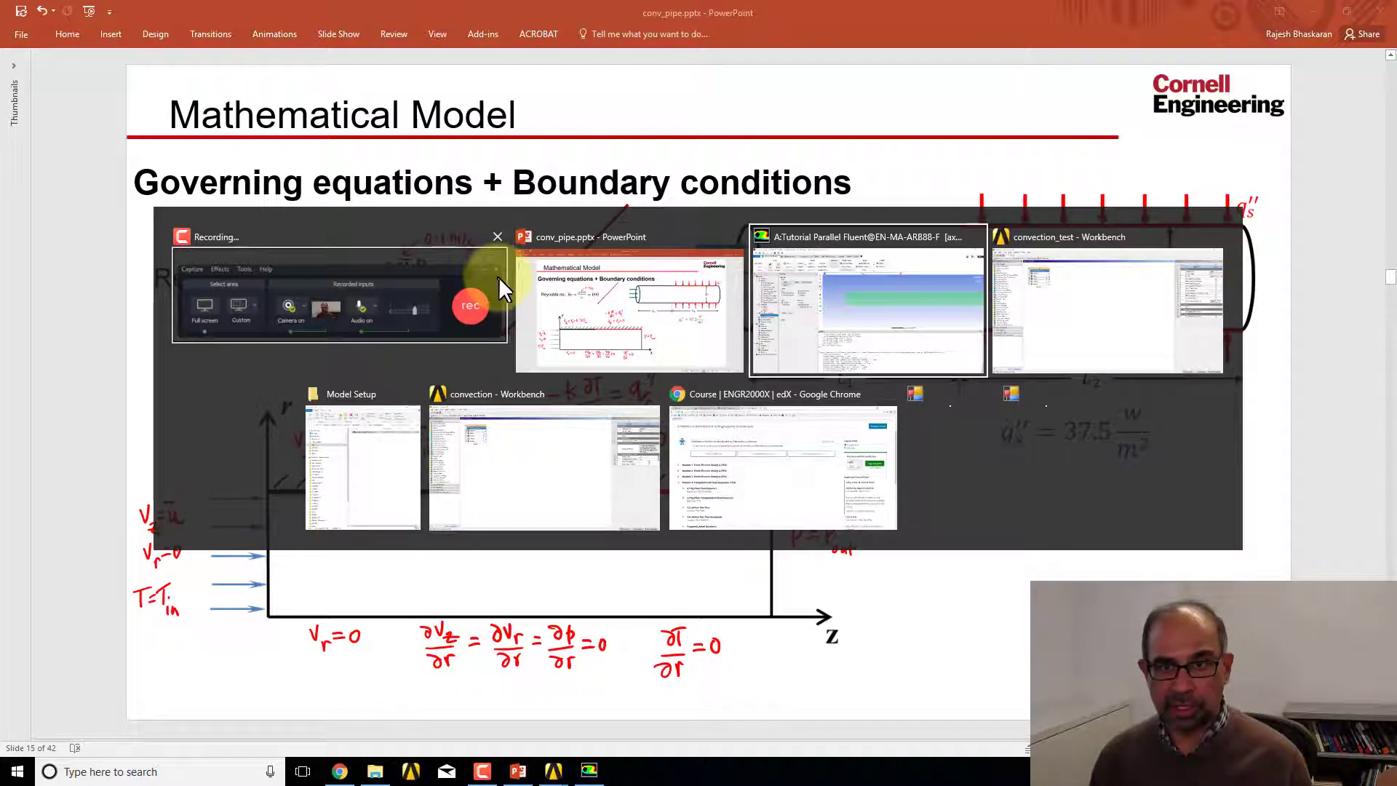
{"action": "key", "text": "alt+Tab"}
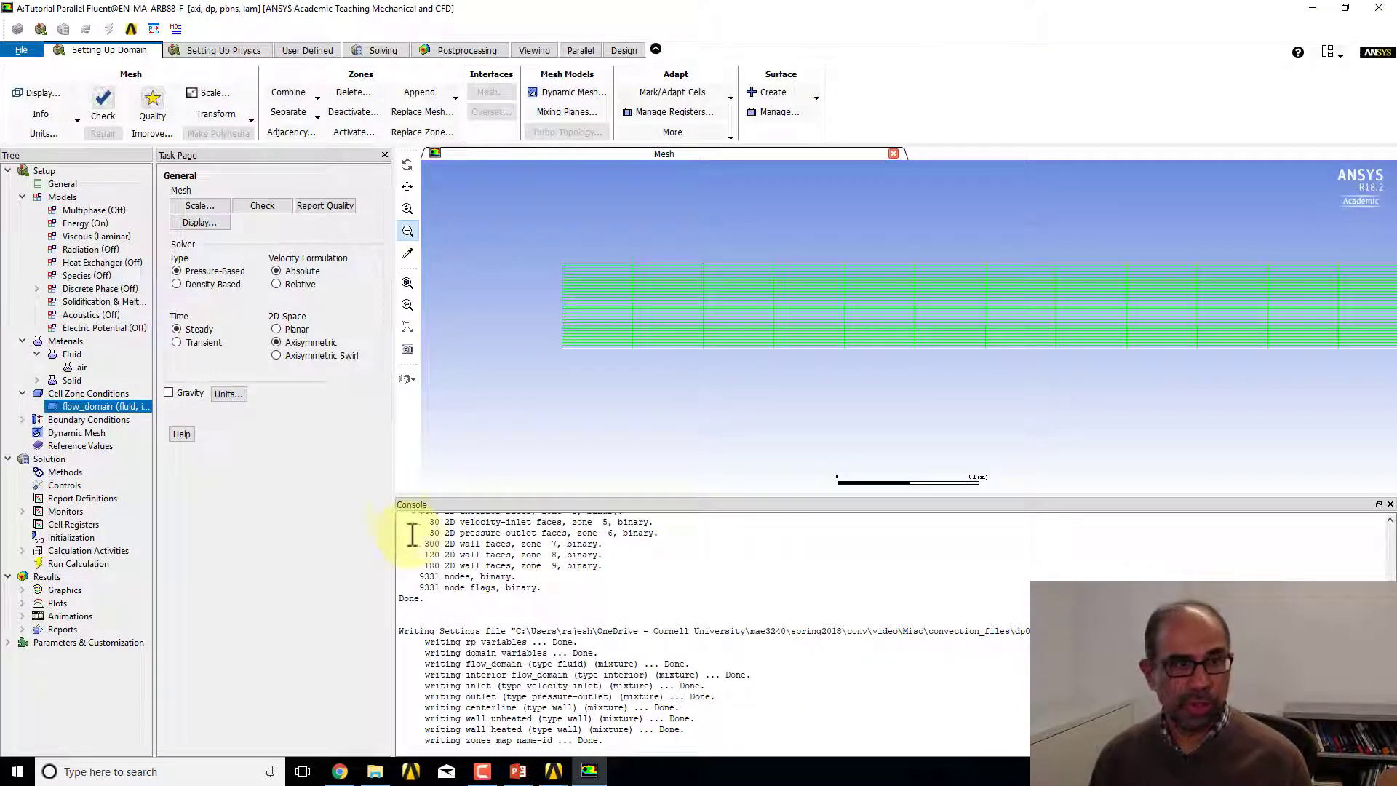
Give the inlet component velocities of 0.1 m/s axial and 0 radial at 300 K.
{"action": "left_click", "coordinate": [89, 420]}
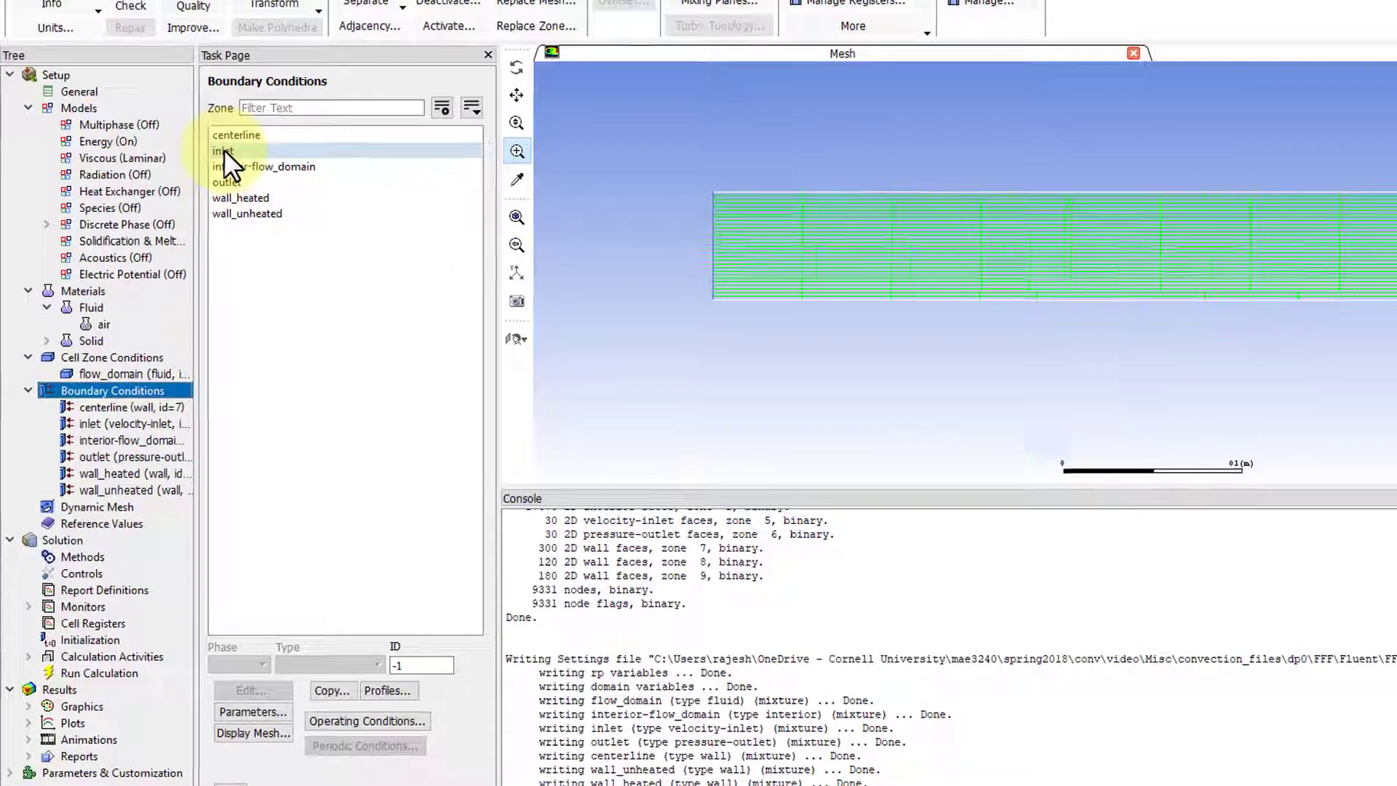
{"action": "left_click", "coordinate": [223, 151]}
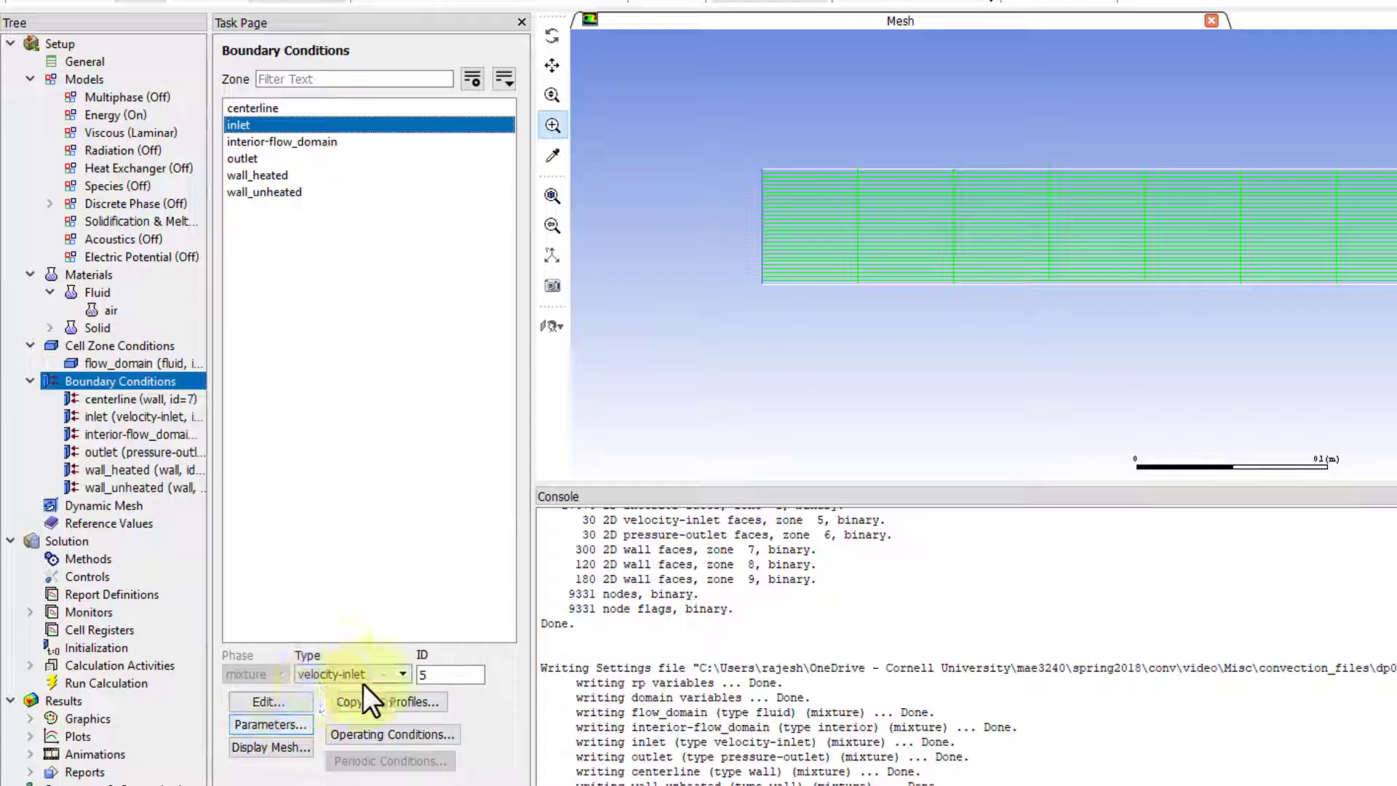
{"action": "left_click", "coordinate": [274, 703]}
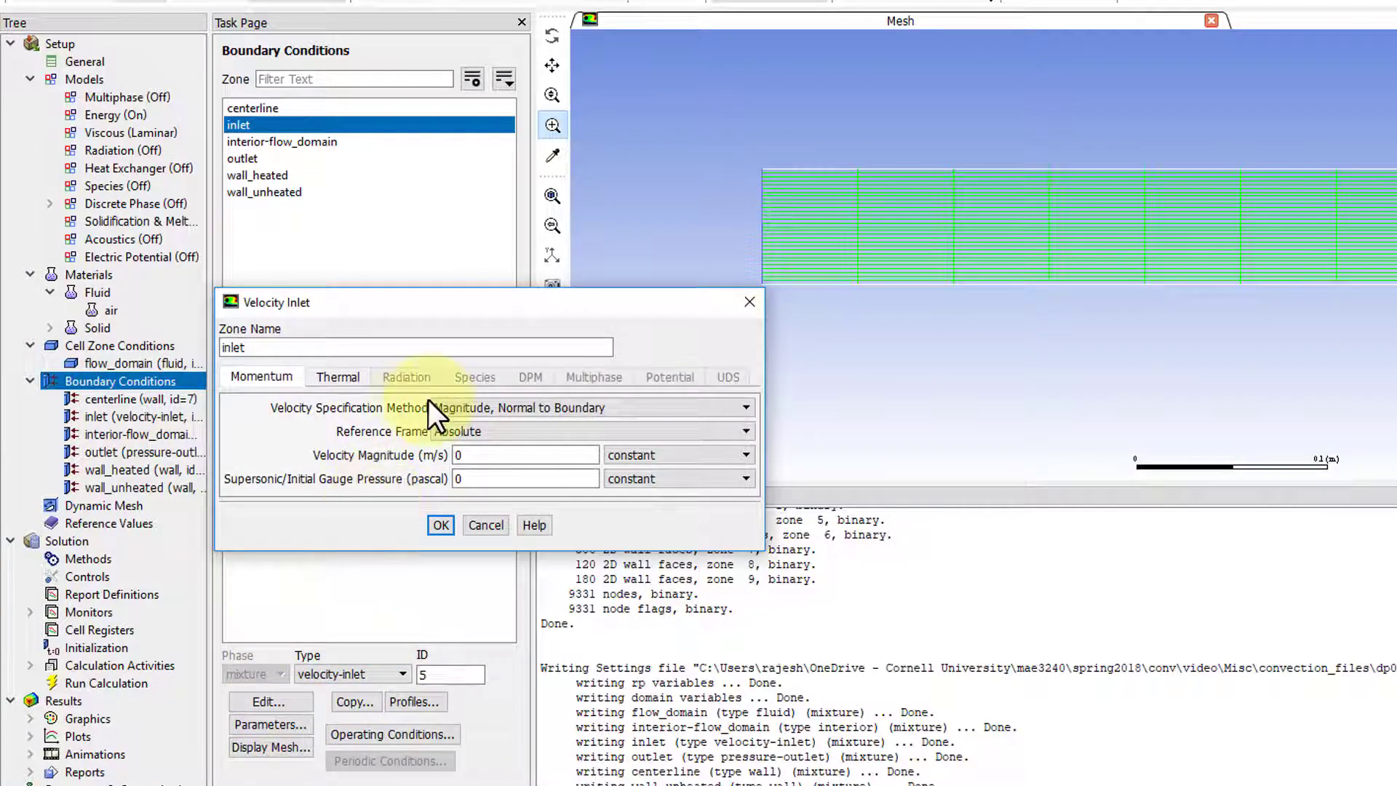
{"action": "left_click", "coordinate": [535, 410]}
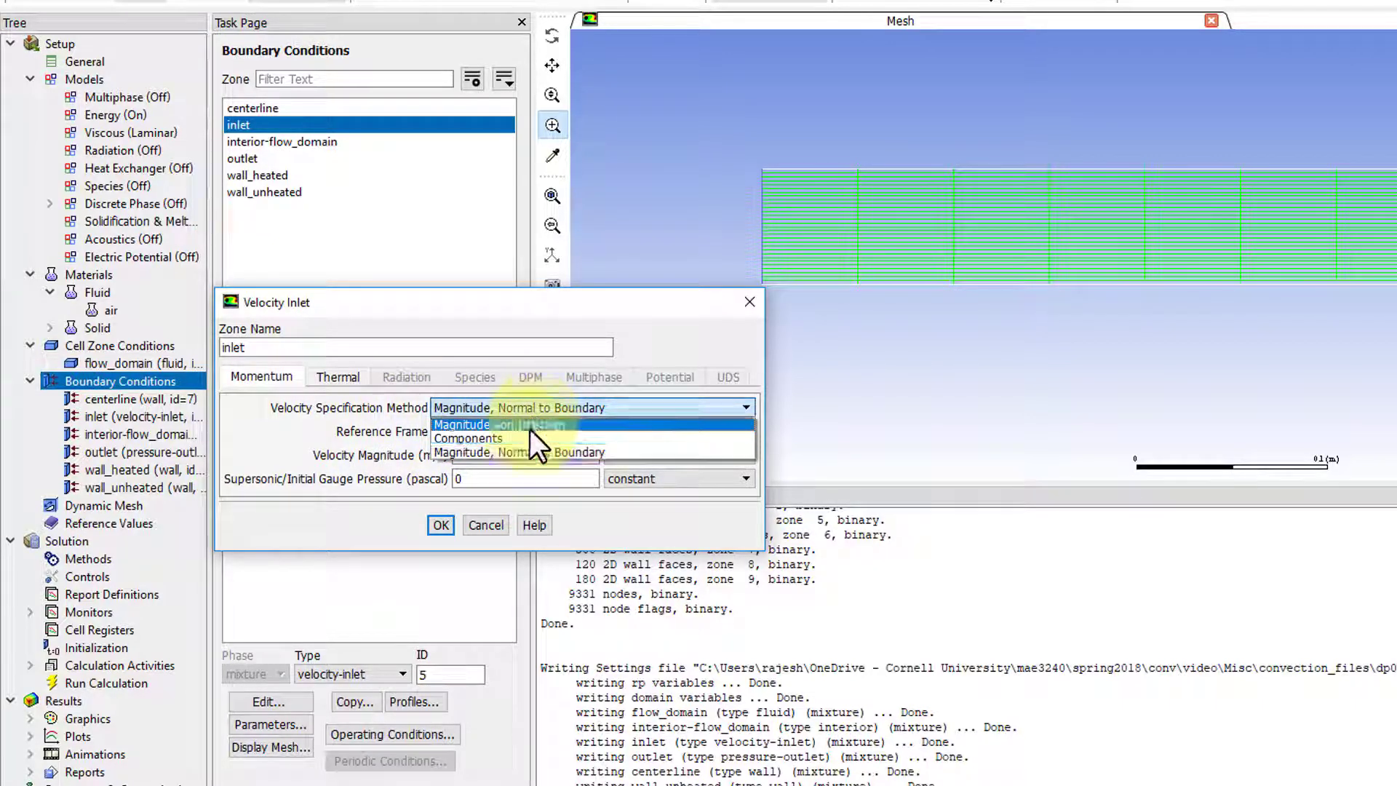
{"action": "left_click", "coordinate": [527, 437]}
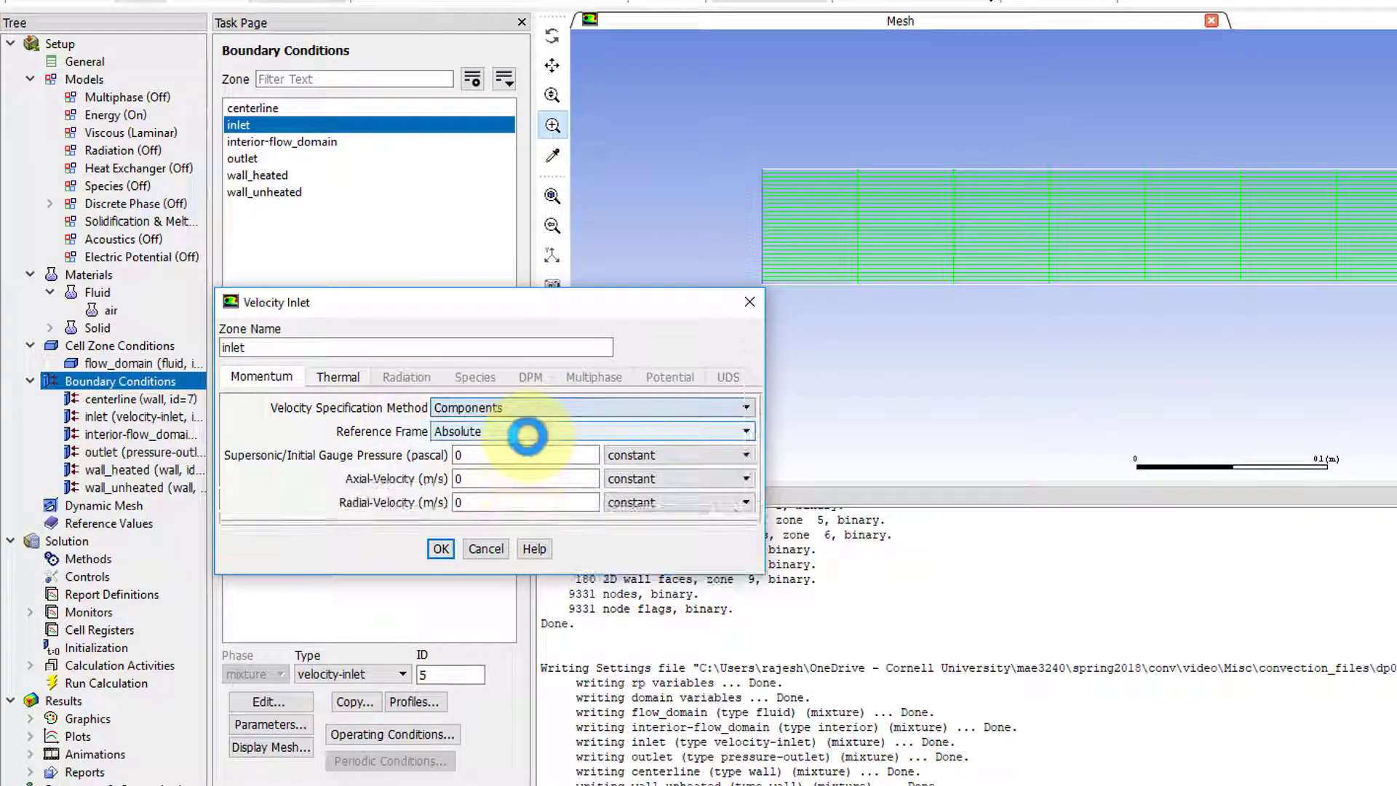
{"action": "left_click", "coordinate": [488, 486]}
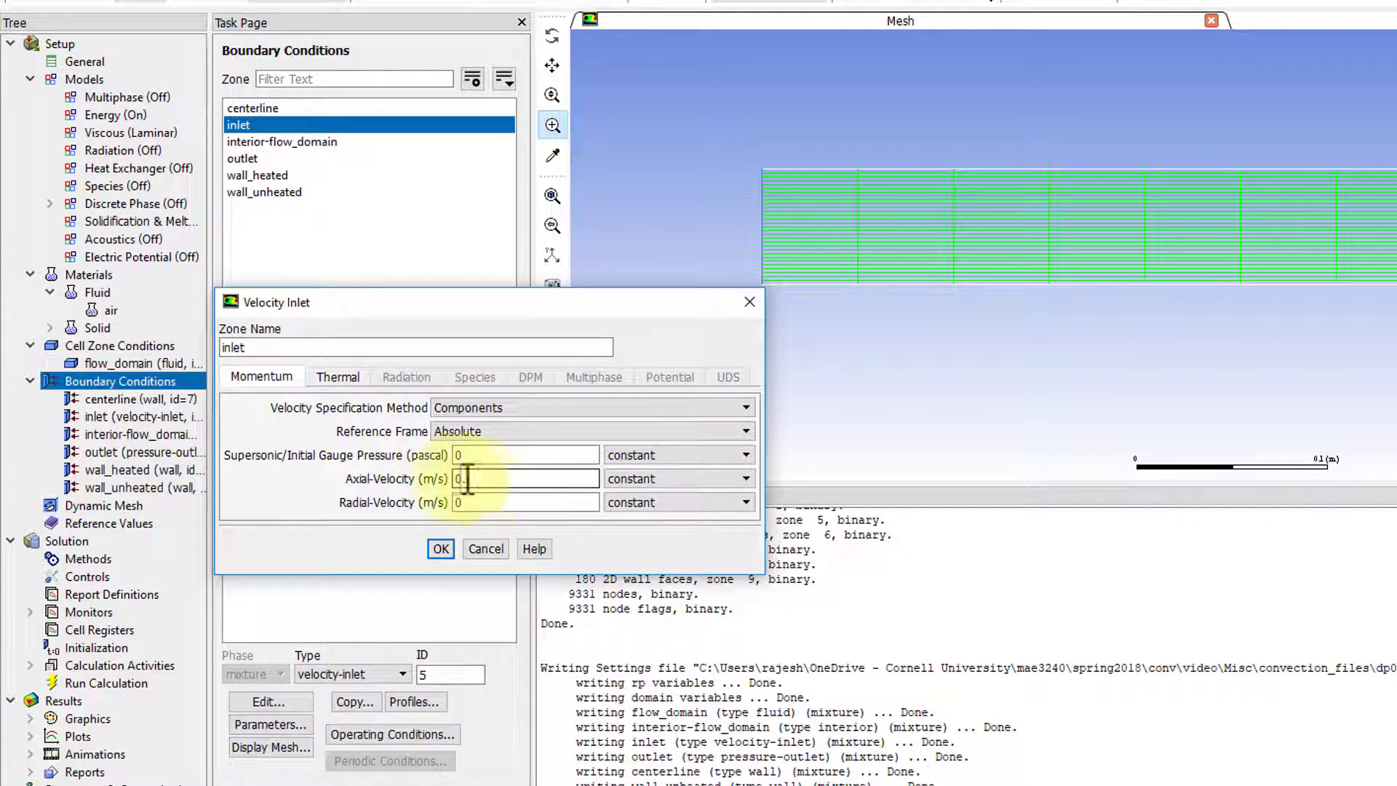
{"action": "left_click", "coordinate": [469, 503]}
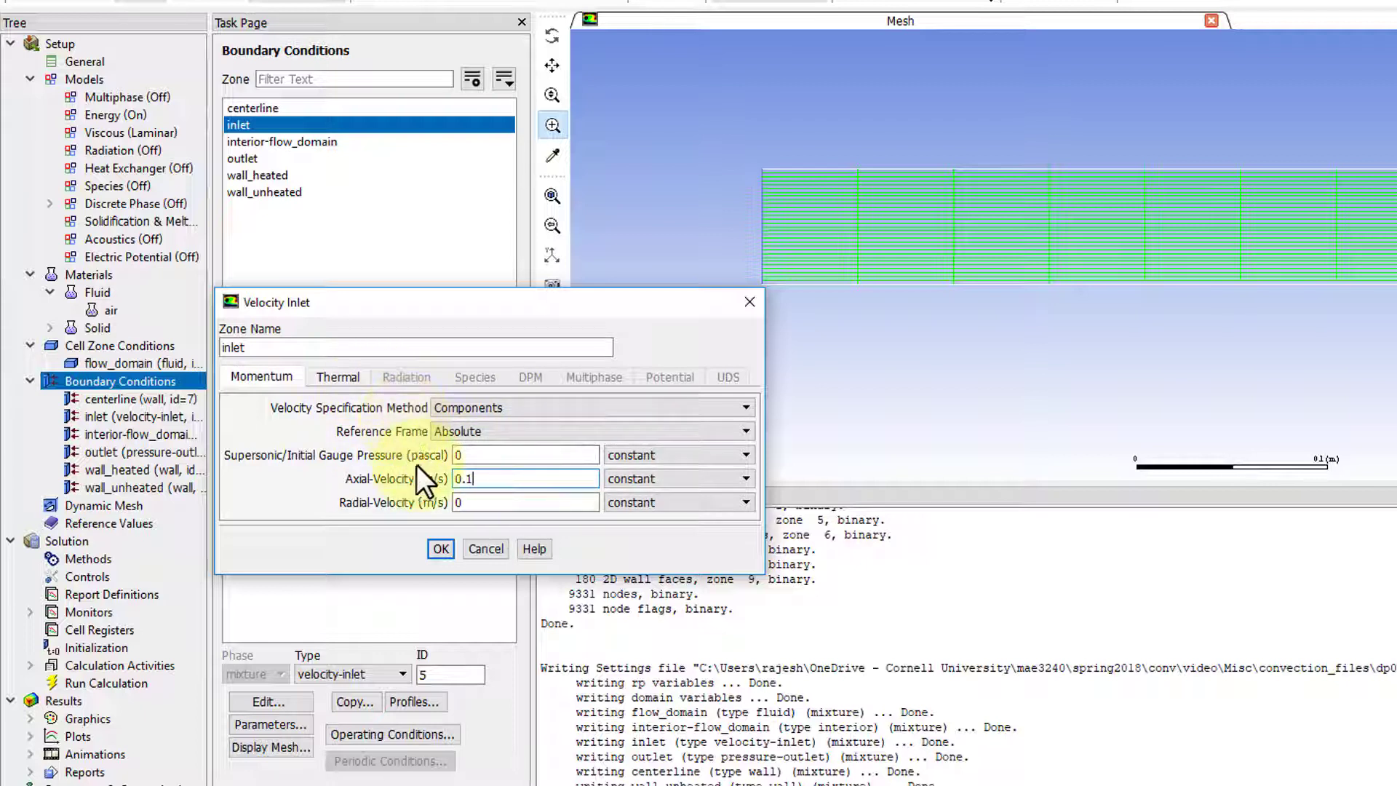
{"action": "left_click", "coordinate": [339, 375]}
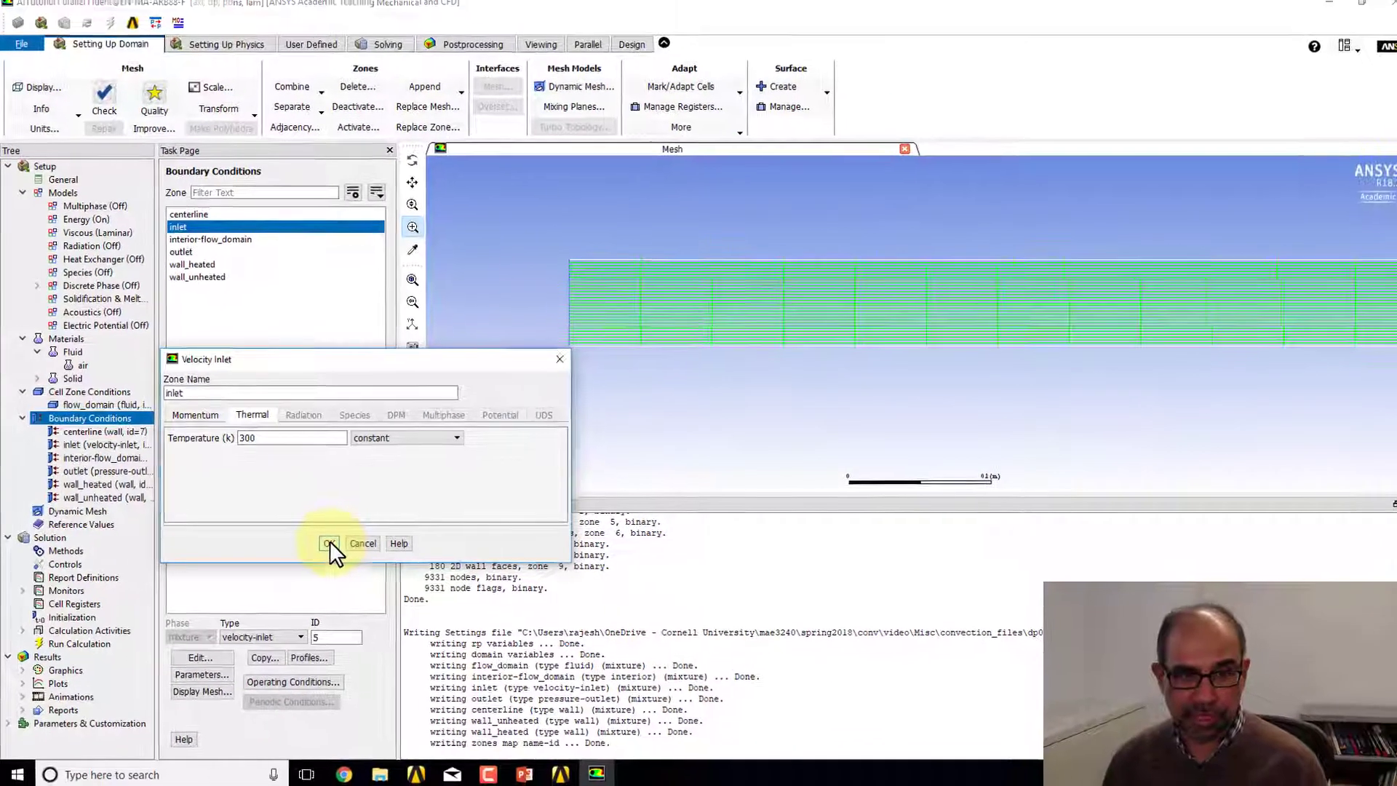
{"action": "left_click", "coordinate": [360, 544]}
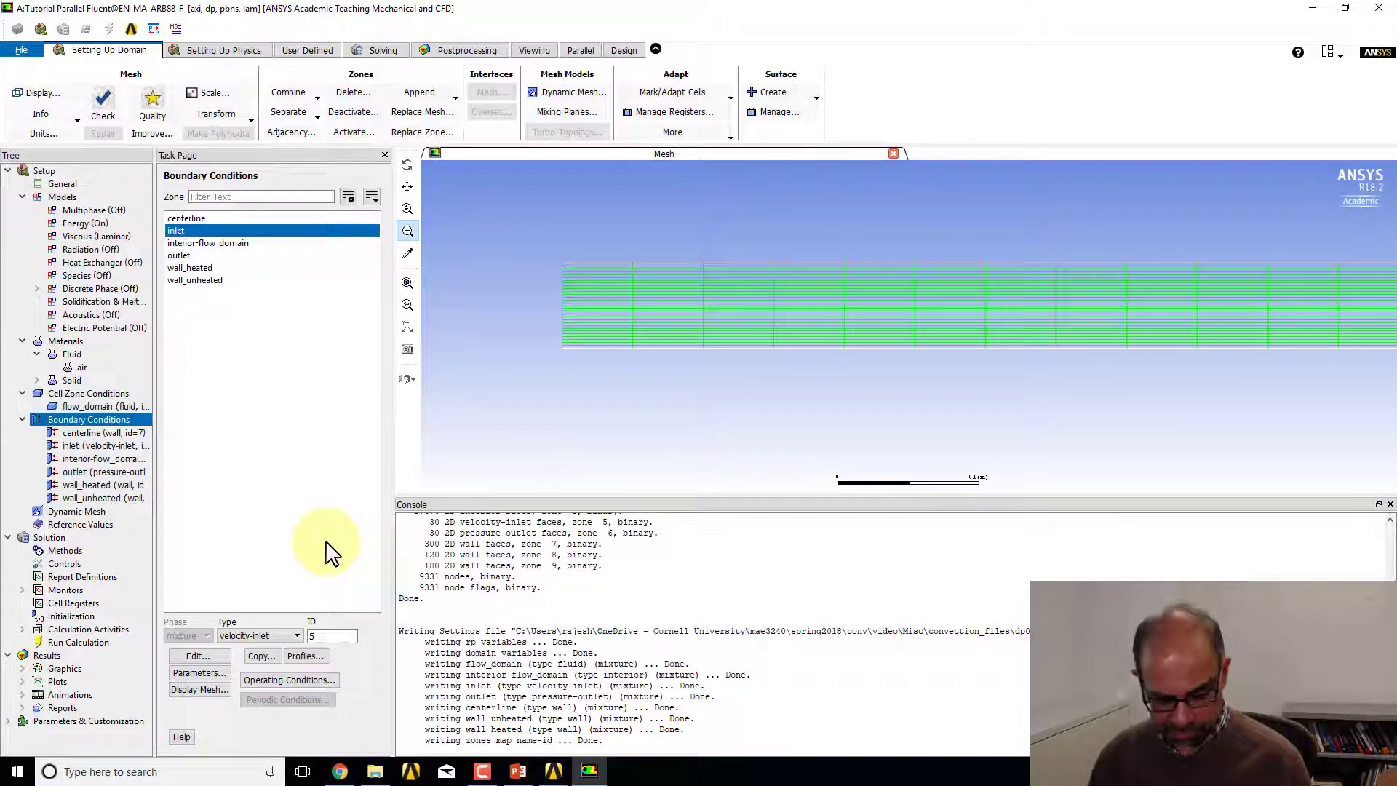
Review the slide's outlet condition p = p_out, then return to Fluent.
{"action": "key", "text": "alt+Tab"}
{"action": "key", "text": "alt+Tab"}
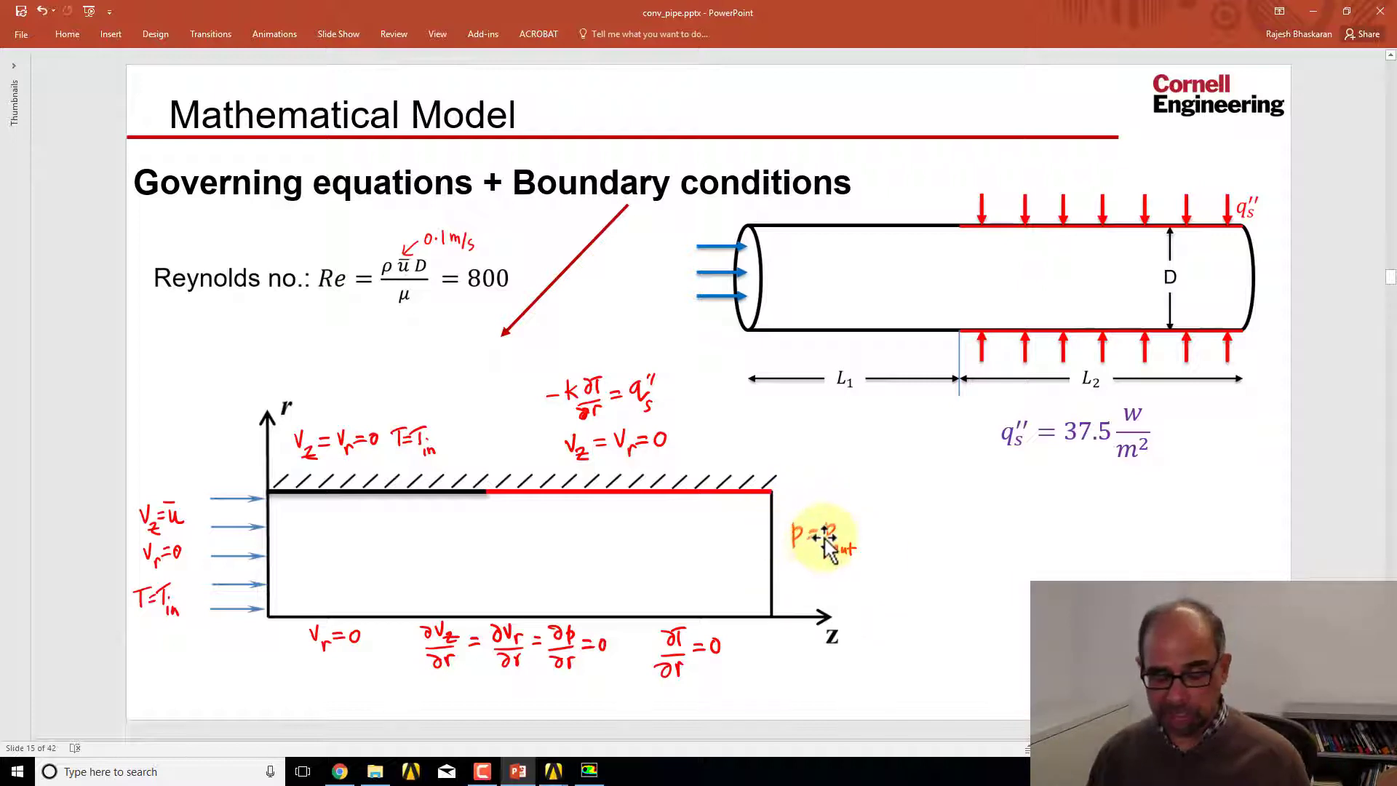
{"action": "key", "text": "alt+Tab"}
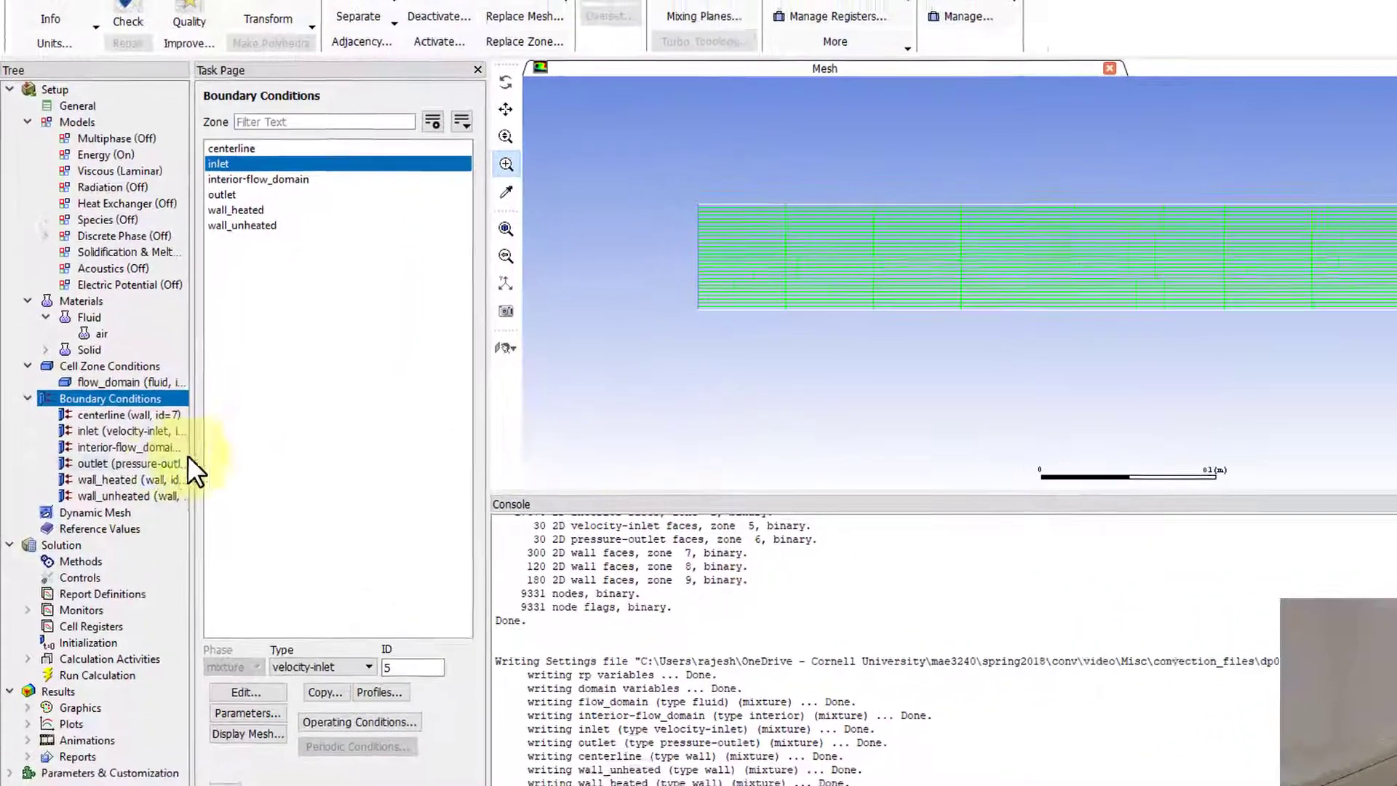
Keep the outlet at 0 Pa gauge pressure and confirm the 101325 Pa operating pressure.
{"action": "left_click", "coordinate": [226, 193]}
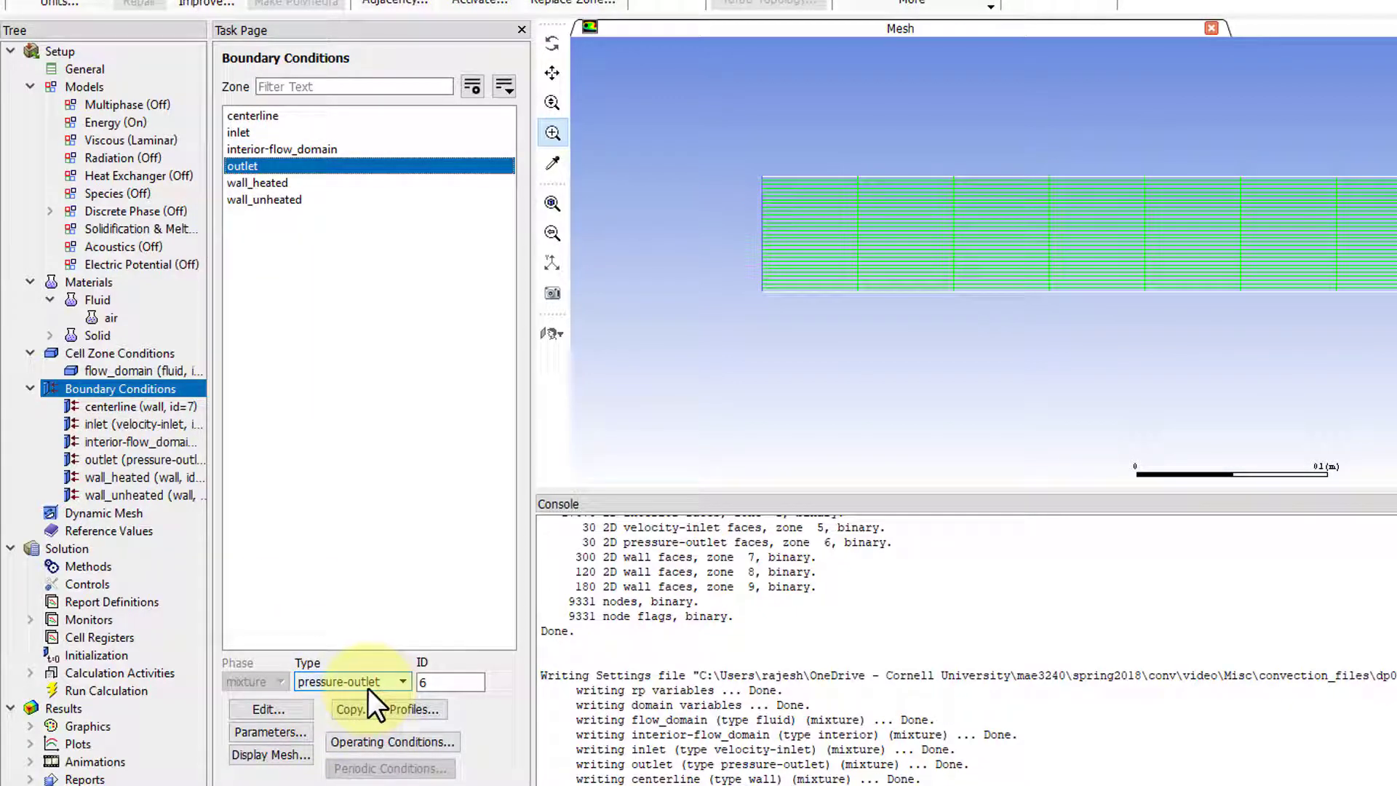
{"action": "left_click", "coordinate": [284, 711]}
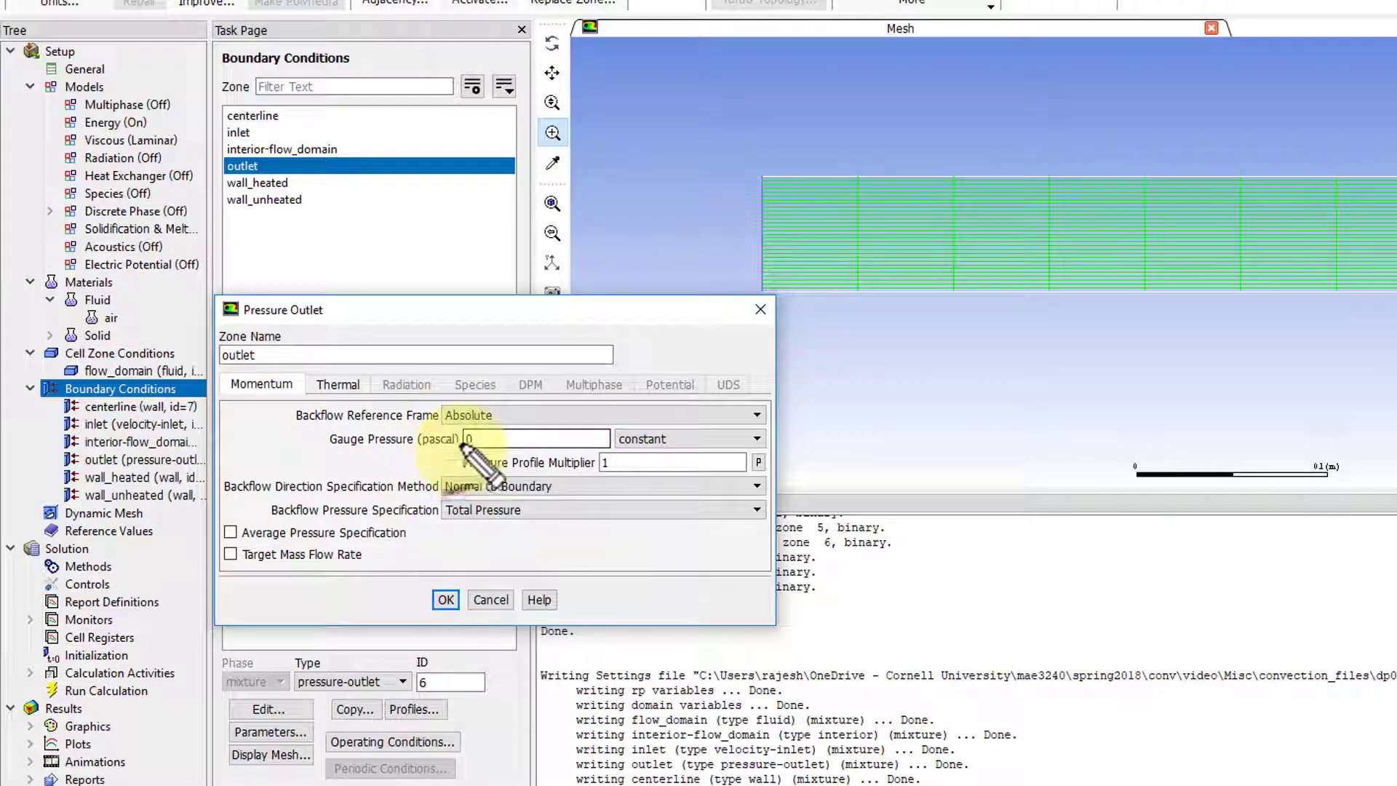
{"action": "mouse_move", "coordinate": [440, 535]}
{"action": "left_mouse_down"}
{"action": "mouse_move", "coordinate": [462, 558]}
{"action": "mouse_move", "coordinate": [483, 547]}
{"action": "mouse_move", "coordinate": [474, 558]}
{"action": "mouse_move", "coordinate": [571, 544]}
{"action": "mouse_move", "coordinate": [575, 559]}
{"action": "mouse_move", "coordinate": [715, 535]}
{"action": "mouse_move", "coordinate": [809, 554]}
{"action": "mouse_move", "coordinate": [898, 514]}
{"action": "left_mouse_up"}
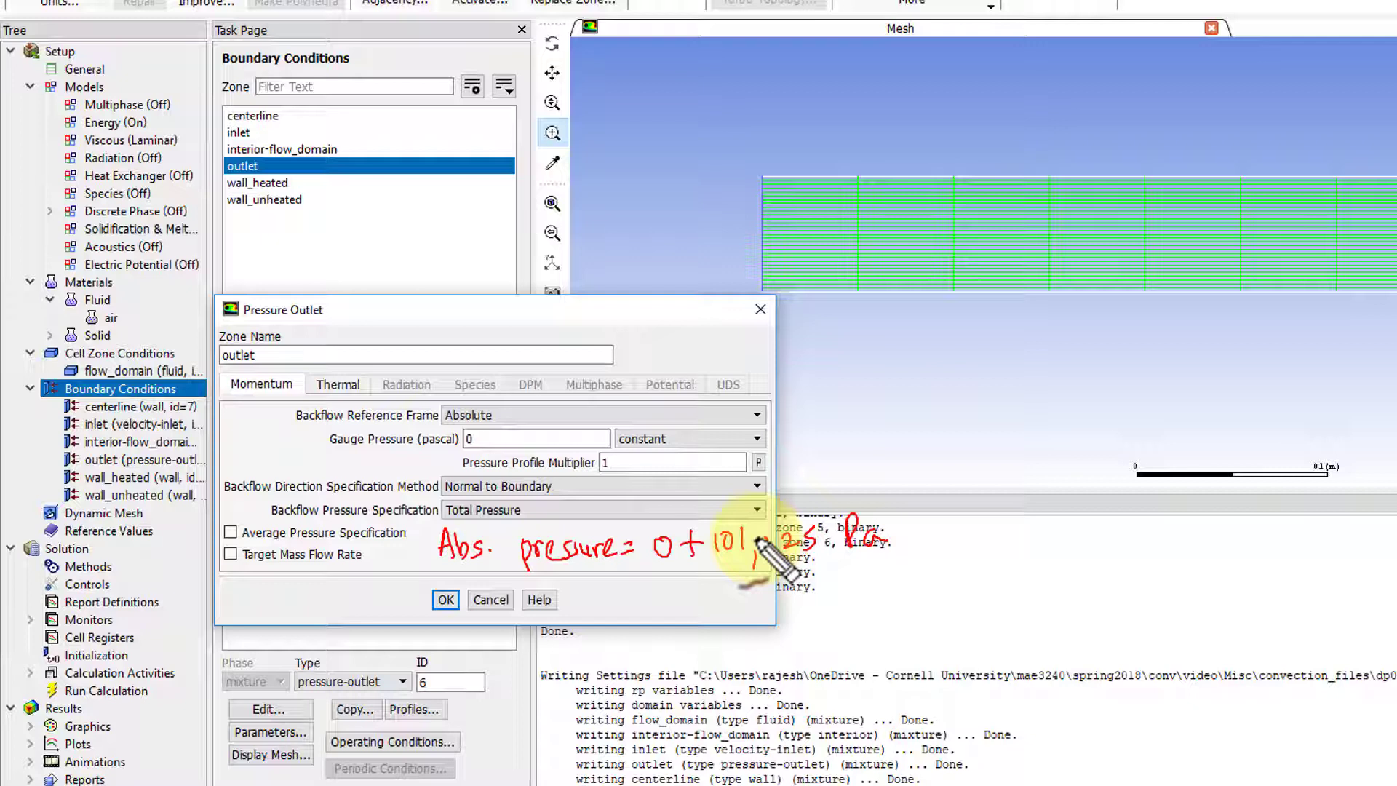
{"action": "key", "text": "Escape"}
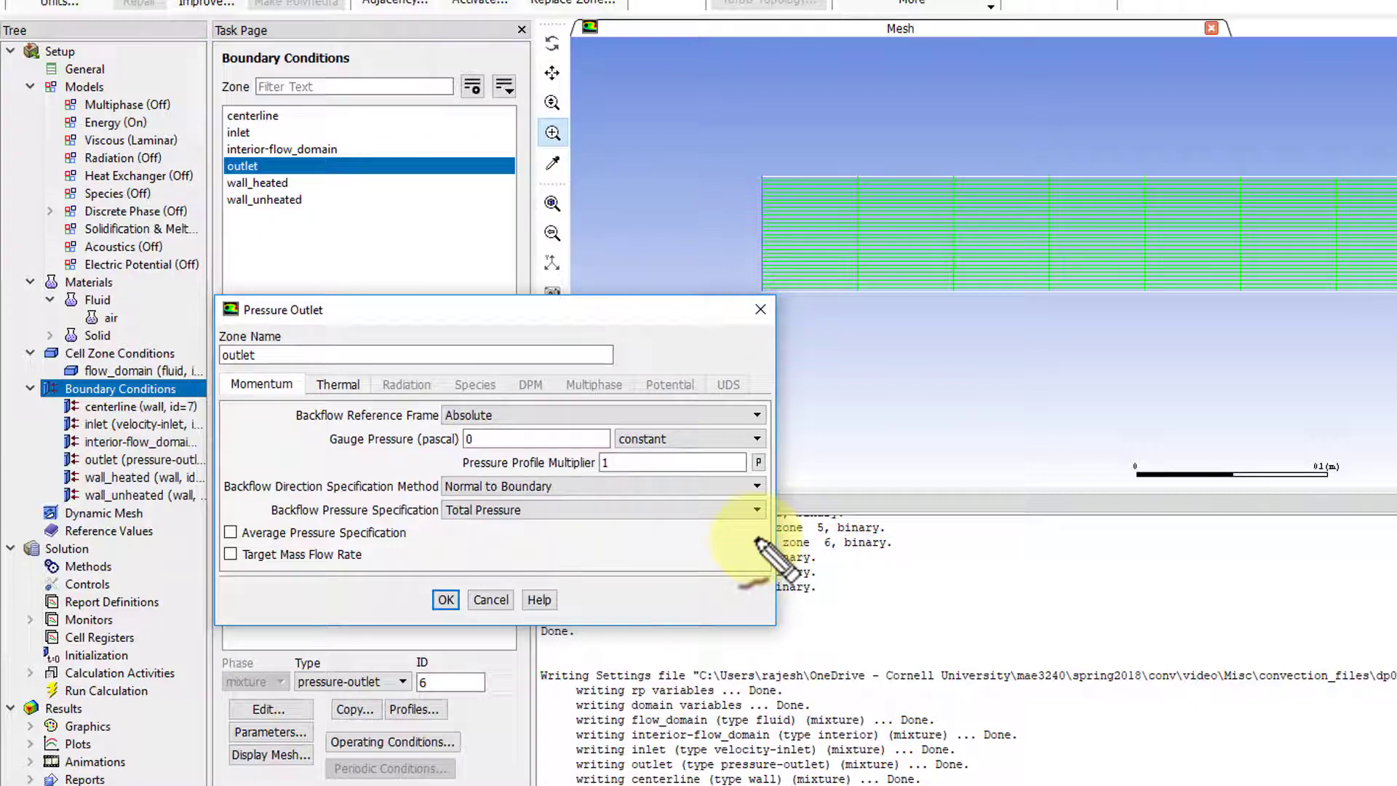
{"action": "left_click", "coordinate": [445, 600]}
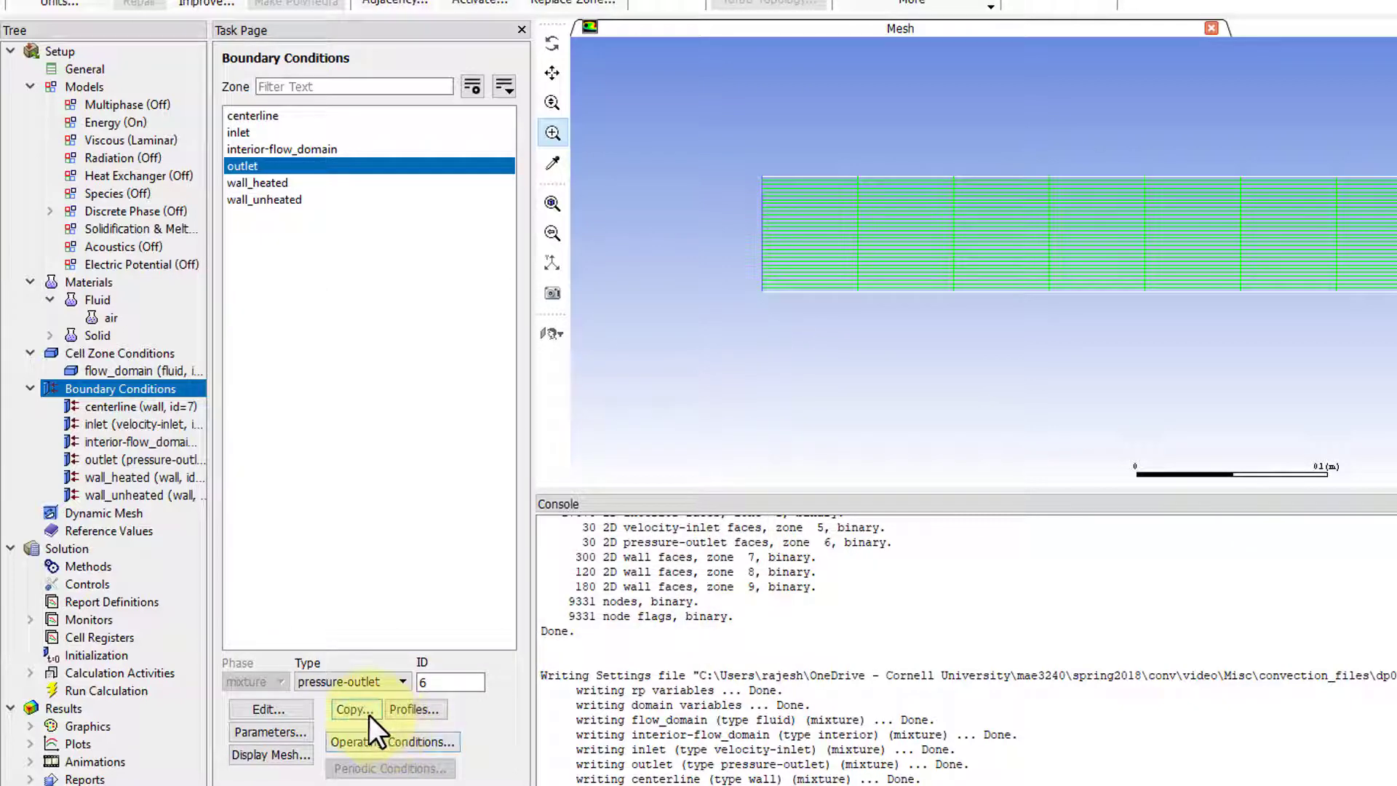
{"action": "left_click", "coordinate": [409, 744]}
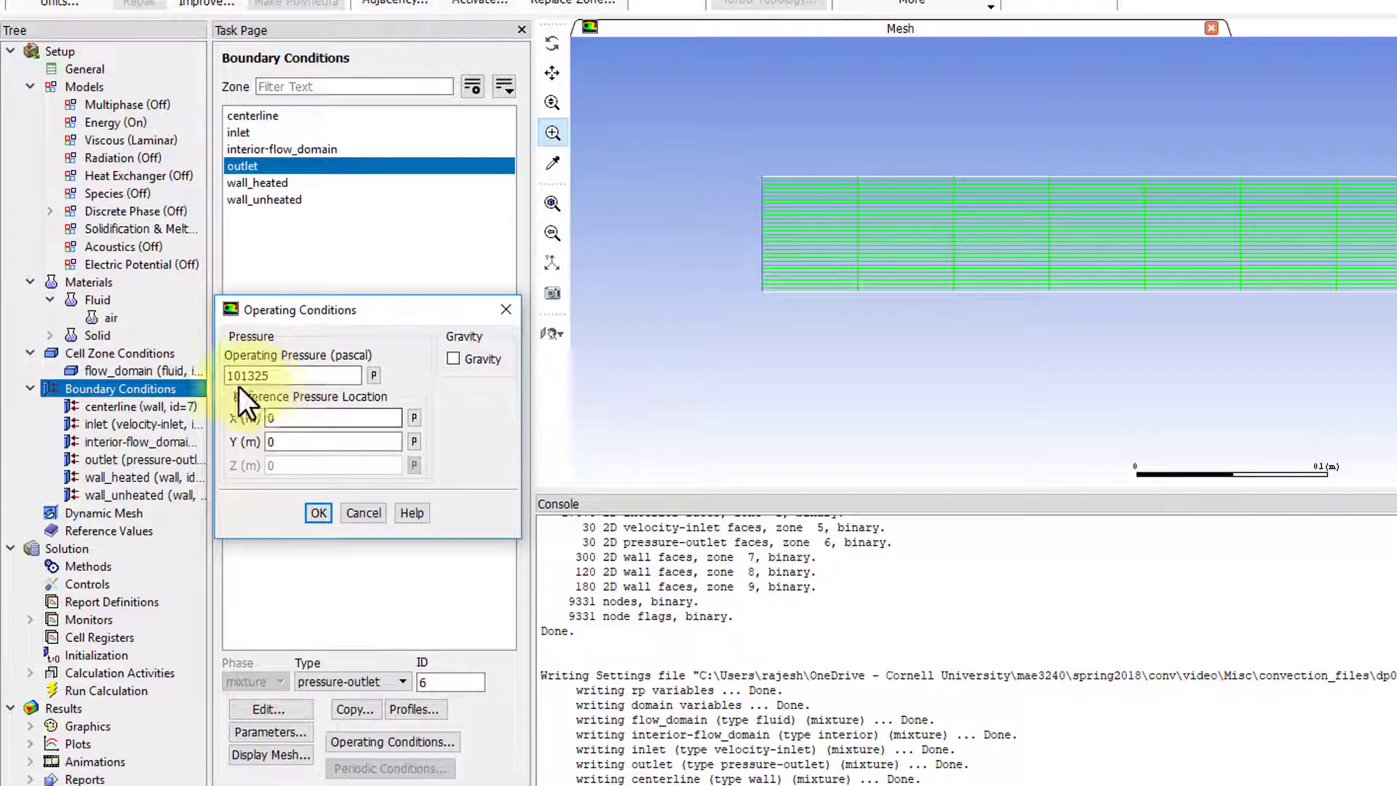
{"action": "left_click", "coordinate": [318, 513]}
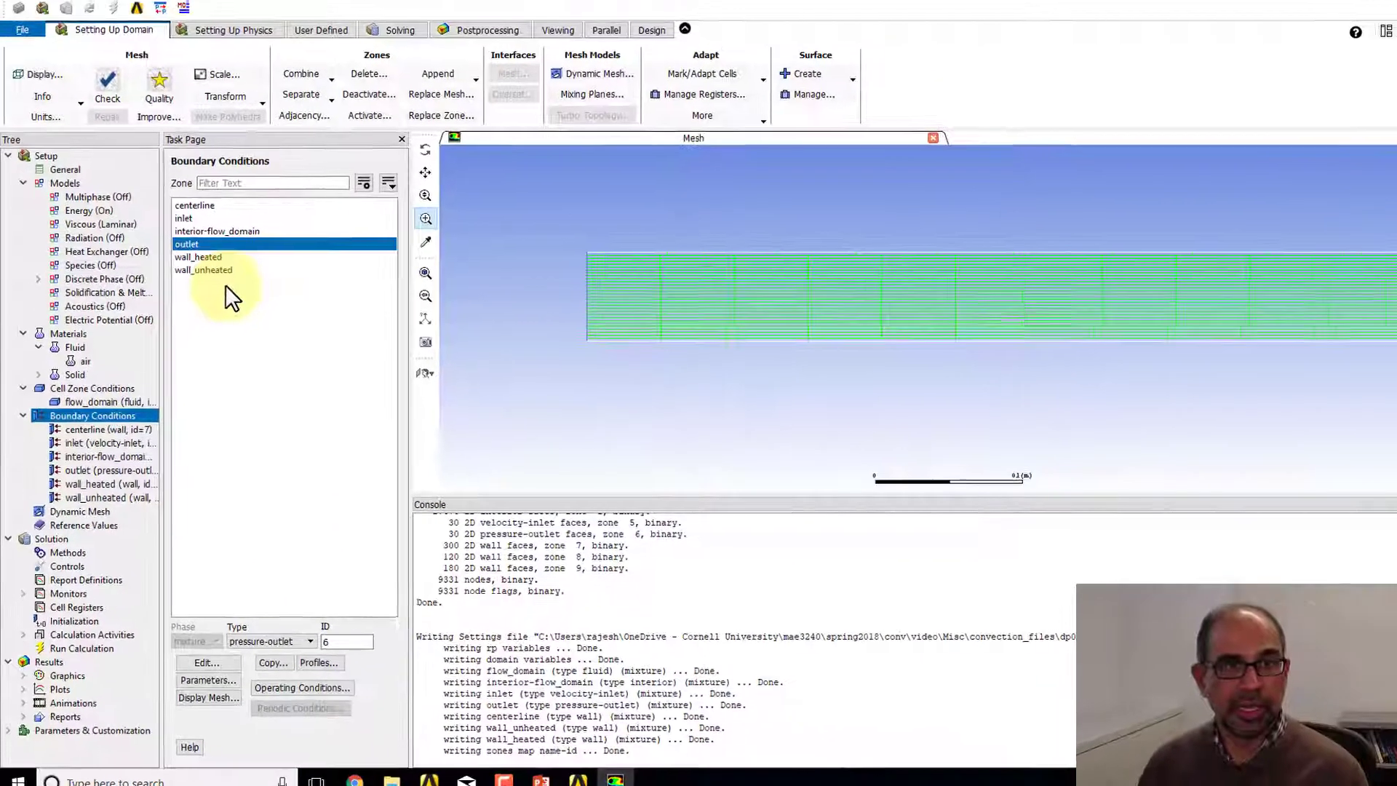
Review the slide's v_r = 0 centerline condition, then head back to Fluent.
{"action": "key", "text": "alt+Tab"}
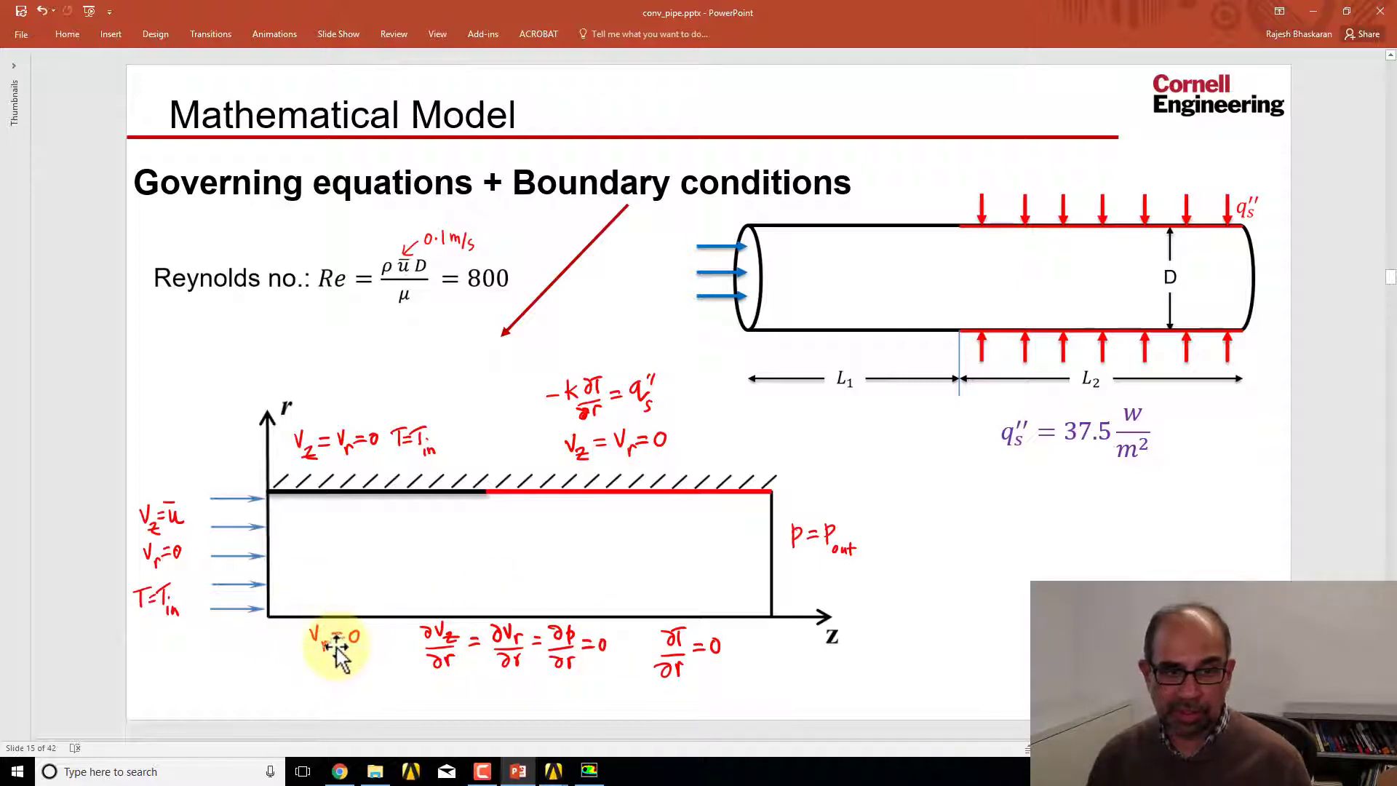
{"action": "key", "text": "alt+Tab"}
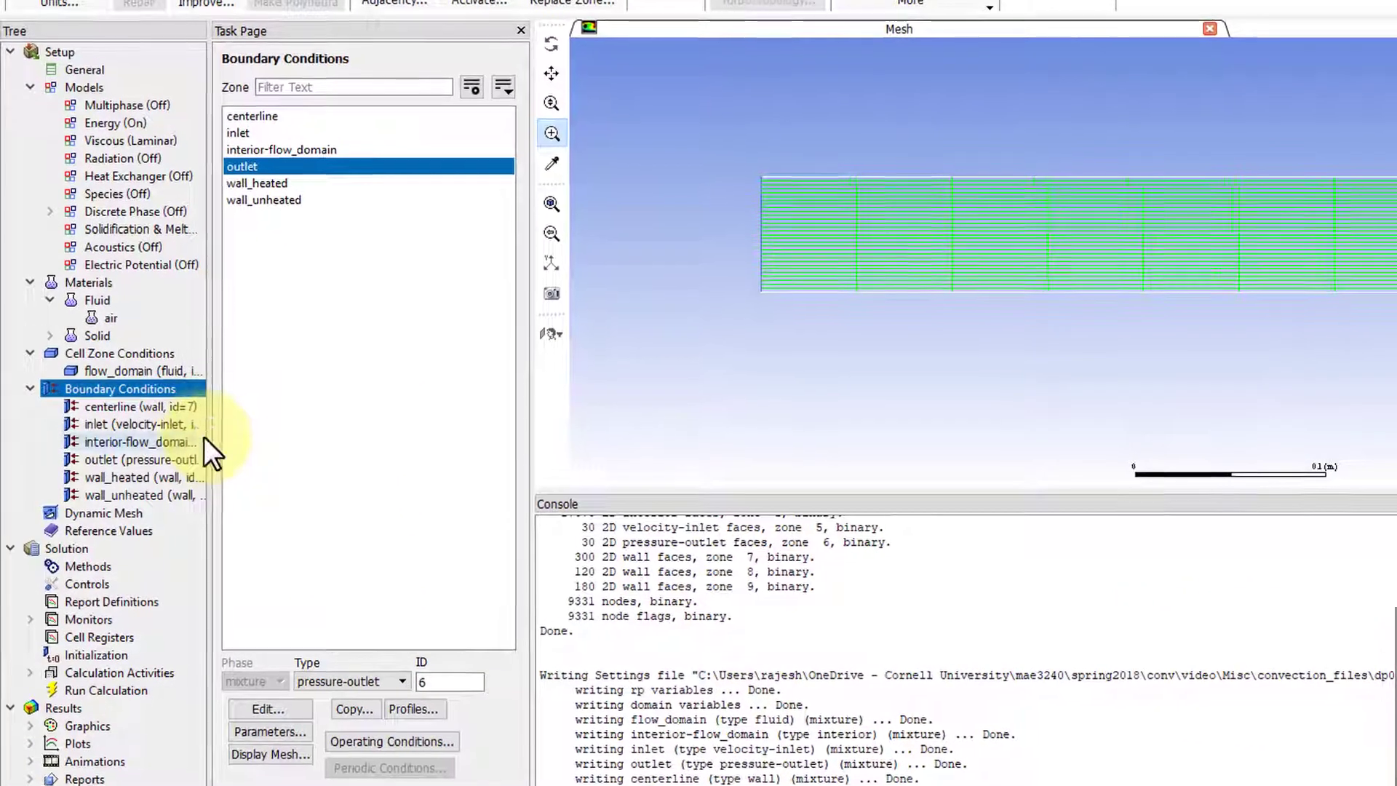
Change the centerline zone's type from wall to axis and accept the Axis dialog.
{"action": "left_click", "coordinate": [284, 116]}
{"action": "left_click", "coordinate": [386, 684]}
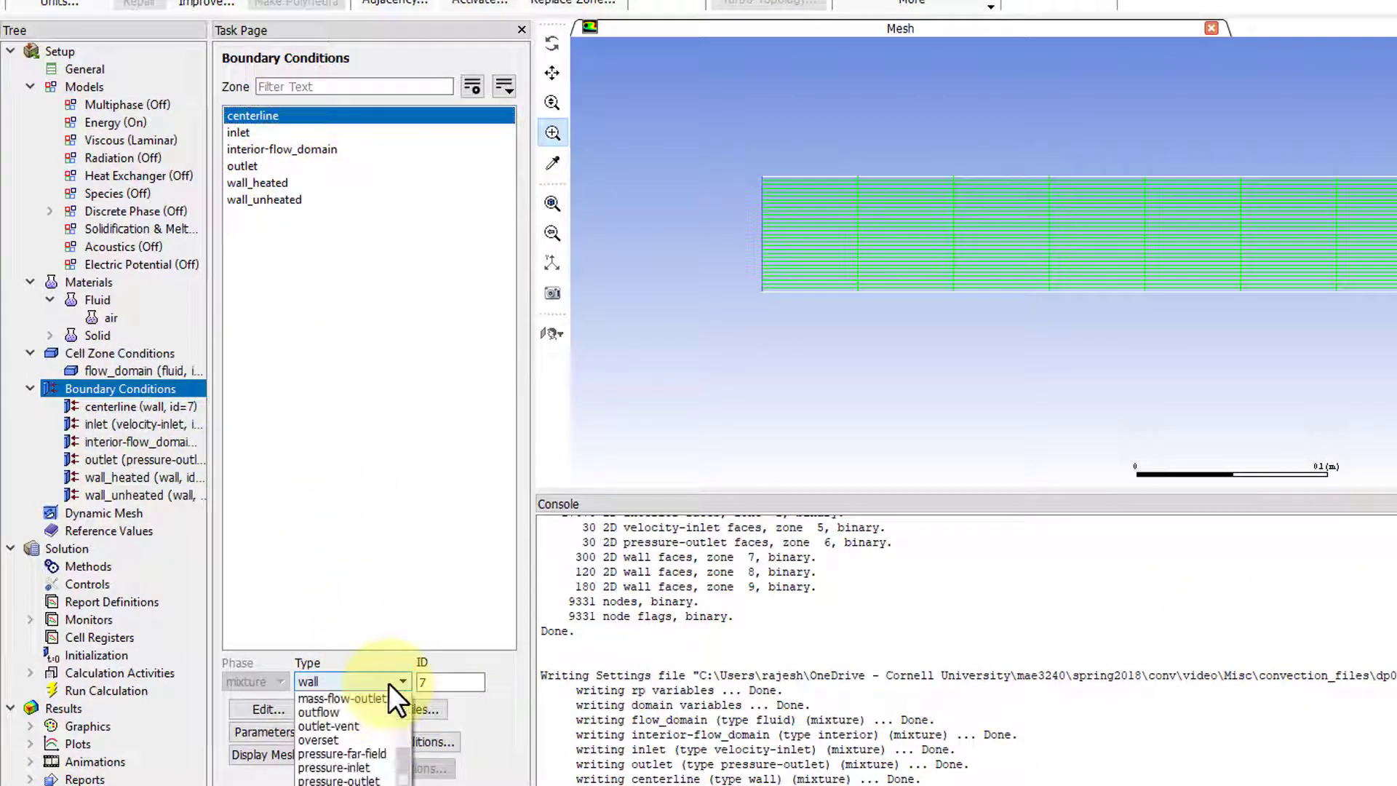
{"action": "left_click_drag", "start_coordinate": [404, 776], "coordinate": [415, 697]}
{"action": "left_click", "coordinate": [321, 696]}
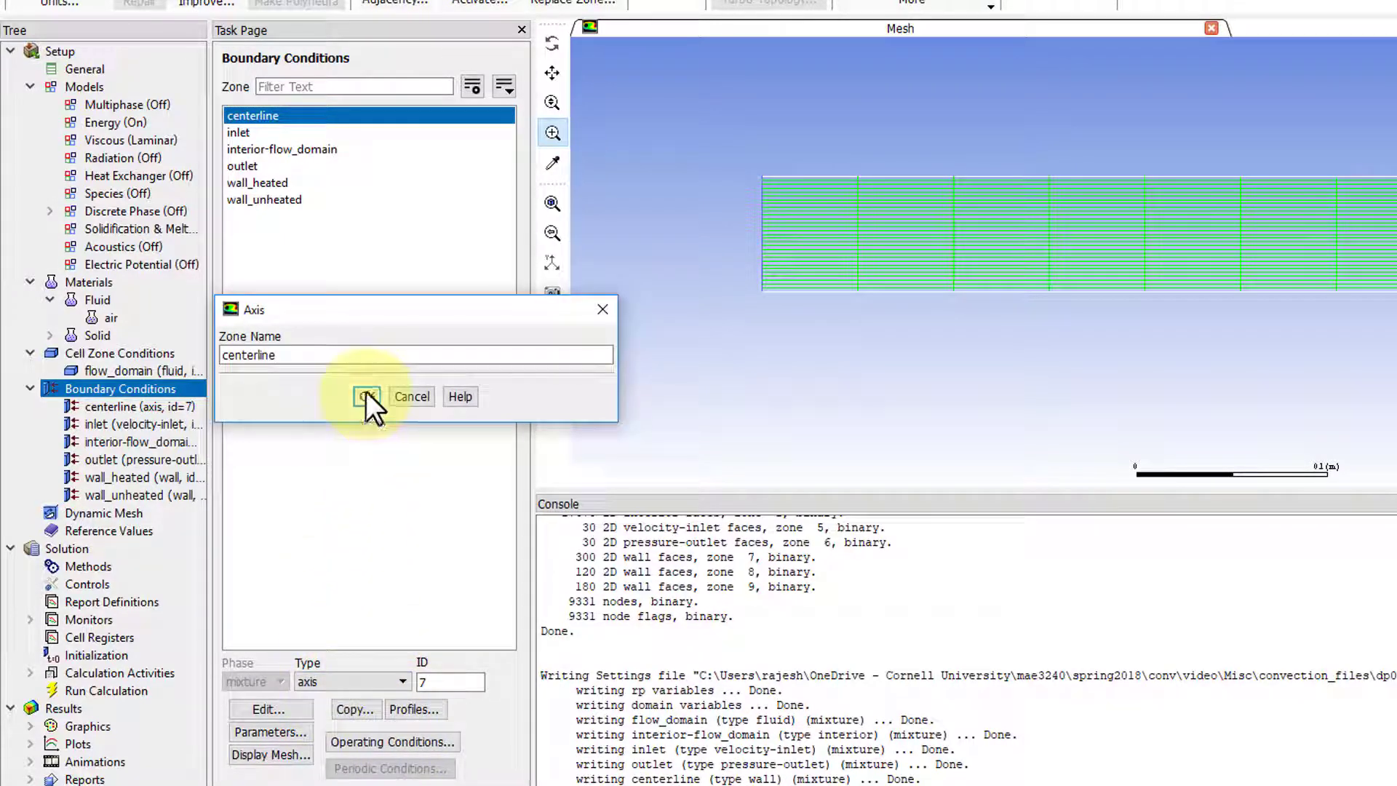
{"action": "left_click", "coordinate": [365, 396]}
{"action": "left_click", "coordinate": [365, 397]}
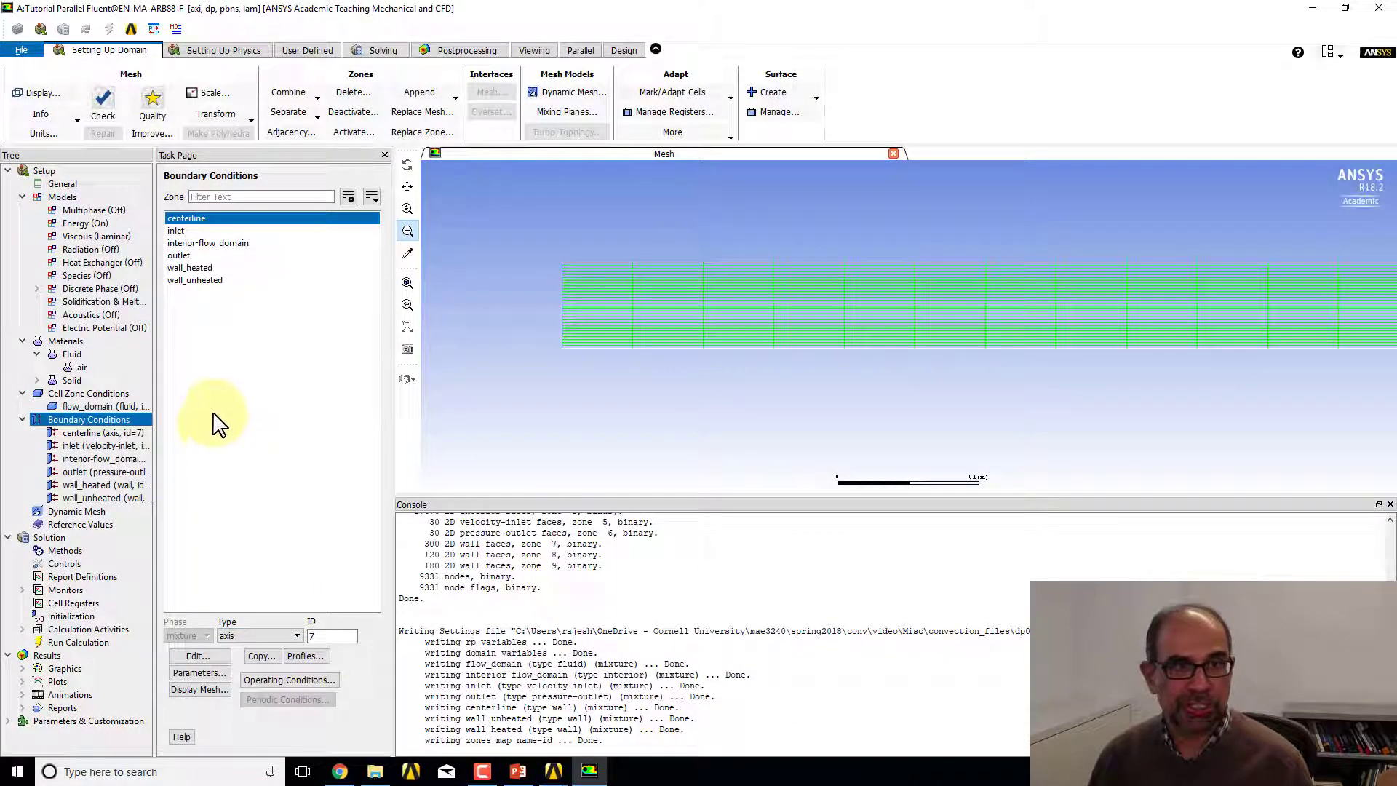
Check the slide's no-slip wall conditions, then select wall_unheated back in Fluent.
{"action": "key", "text": "alt+Tab"}
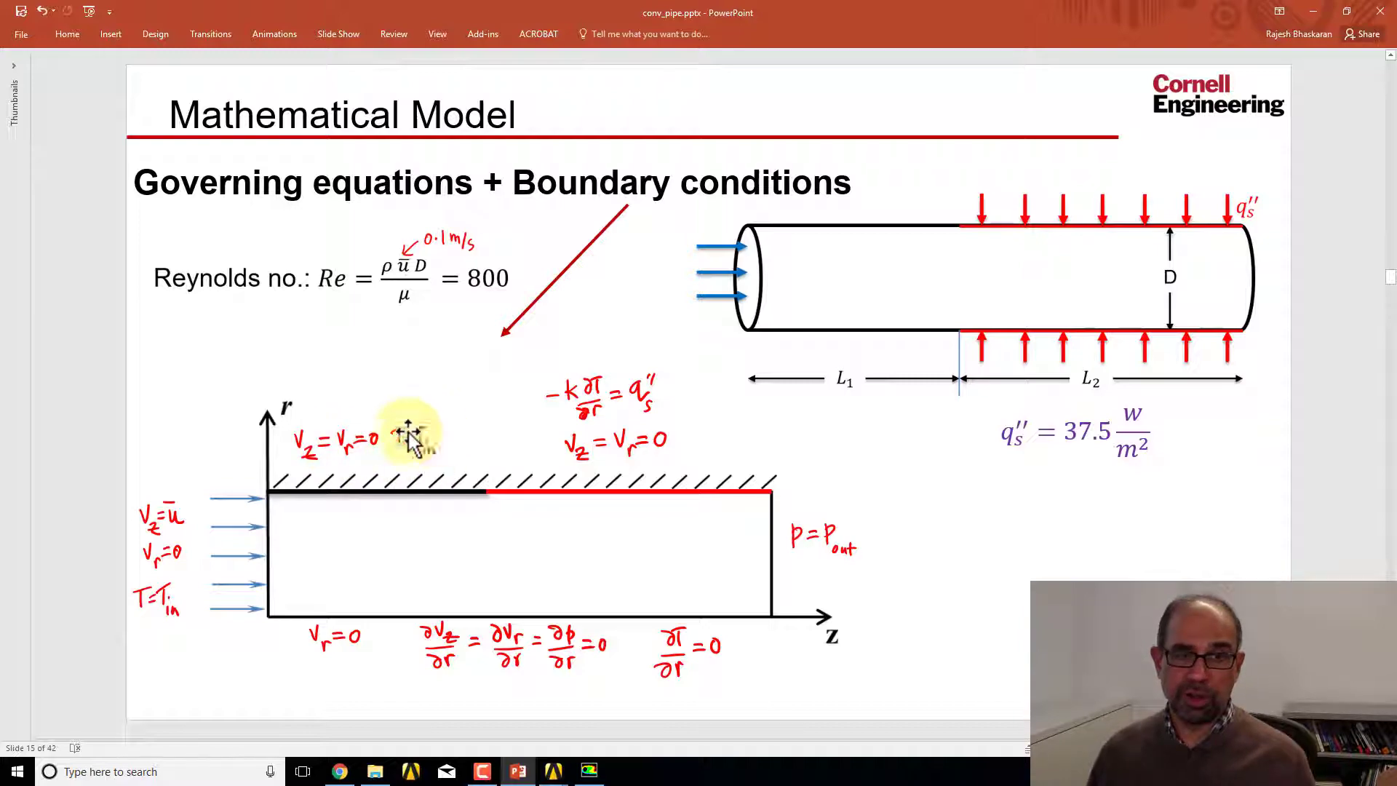
{"action": "key", "text": "alt+Tab"}
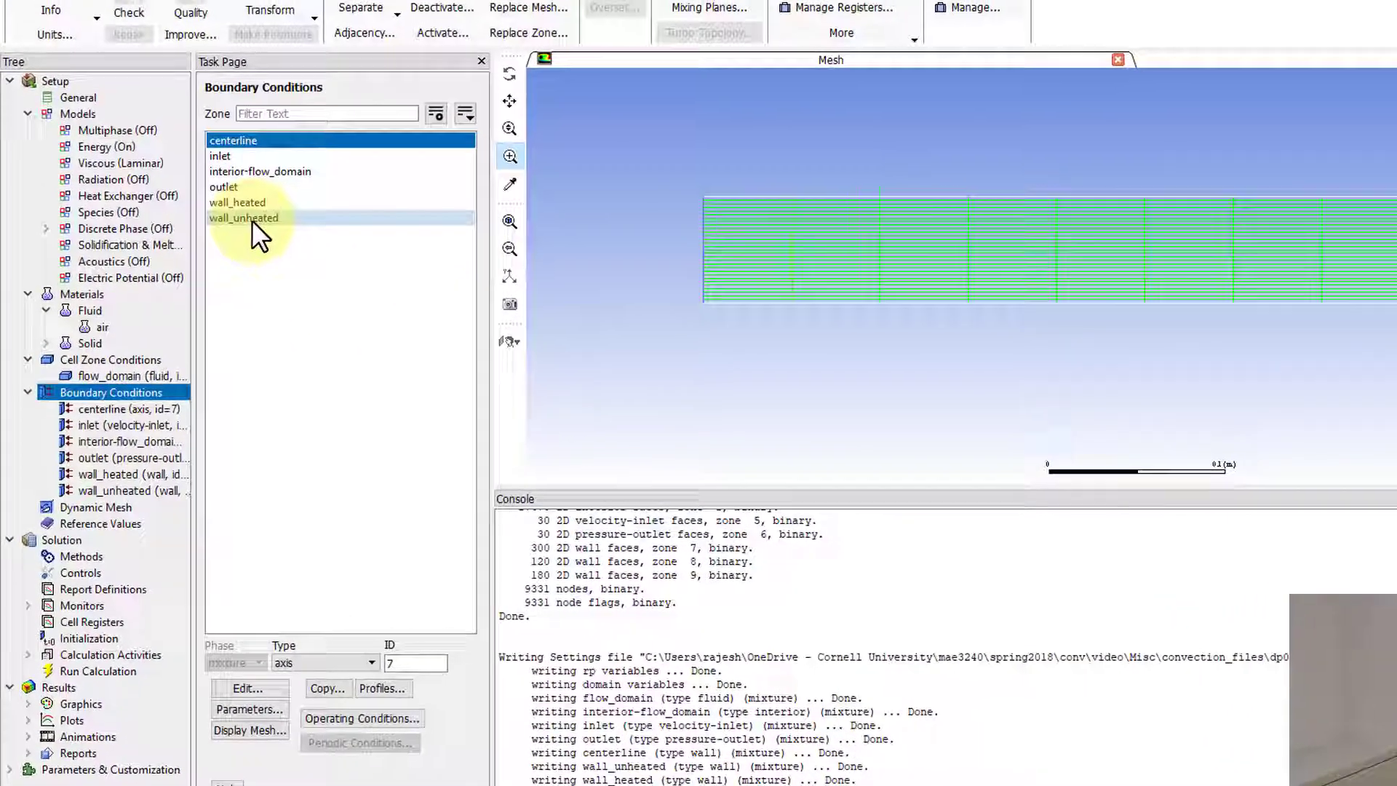
{"action": "left_click", "coordinate": [222, 256]}
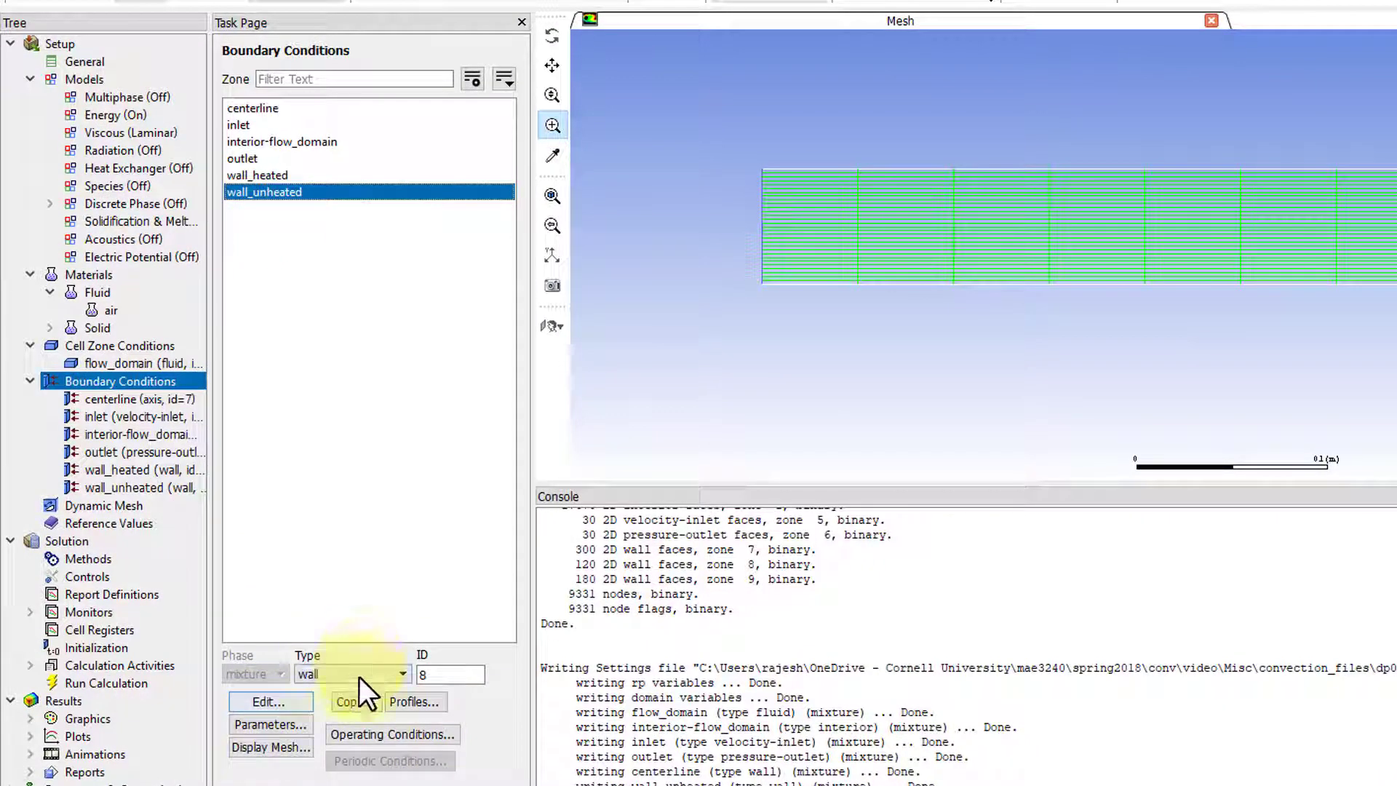
Give wall_unheated a fixed 300 K thermal temperature, then come back from the slides.
{"action": "left_click", "coordinate": [269, 702]}
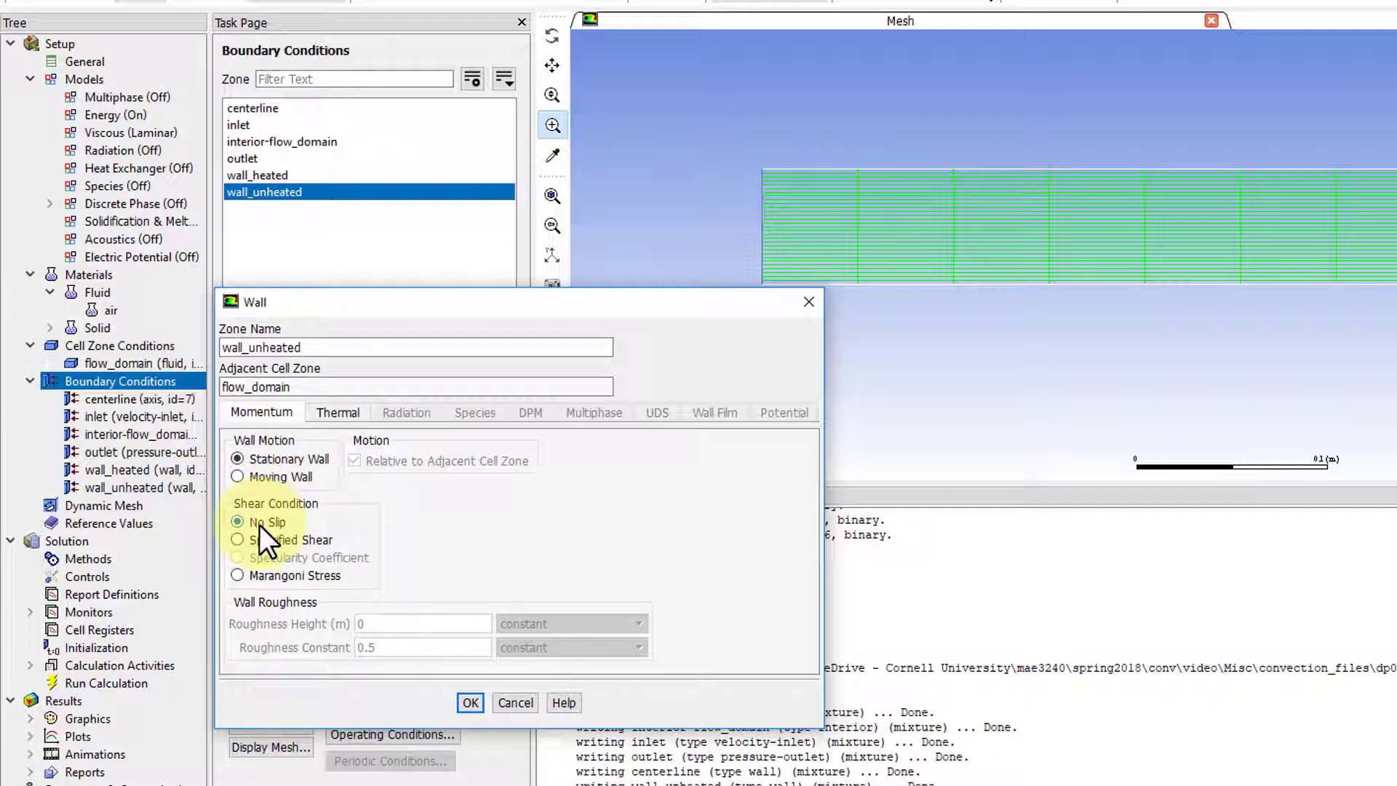
{"action": "left_click", "coordinate": [337, 412]}
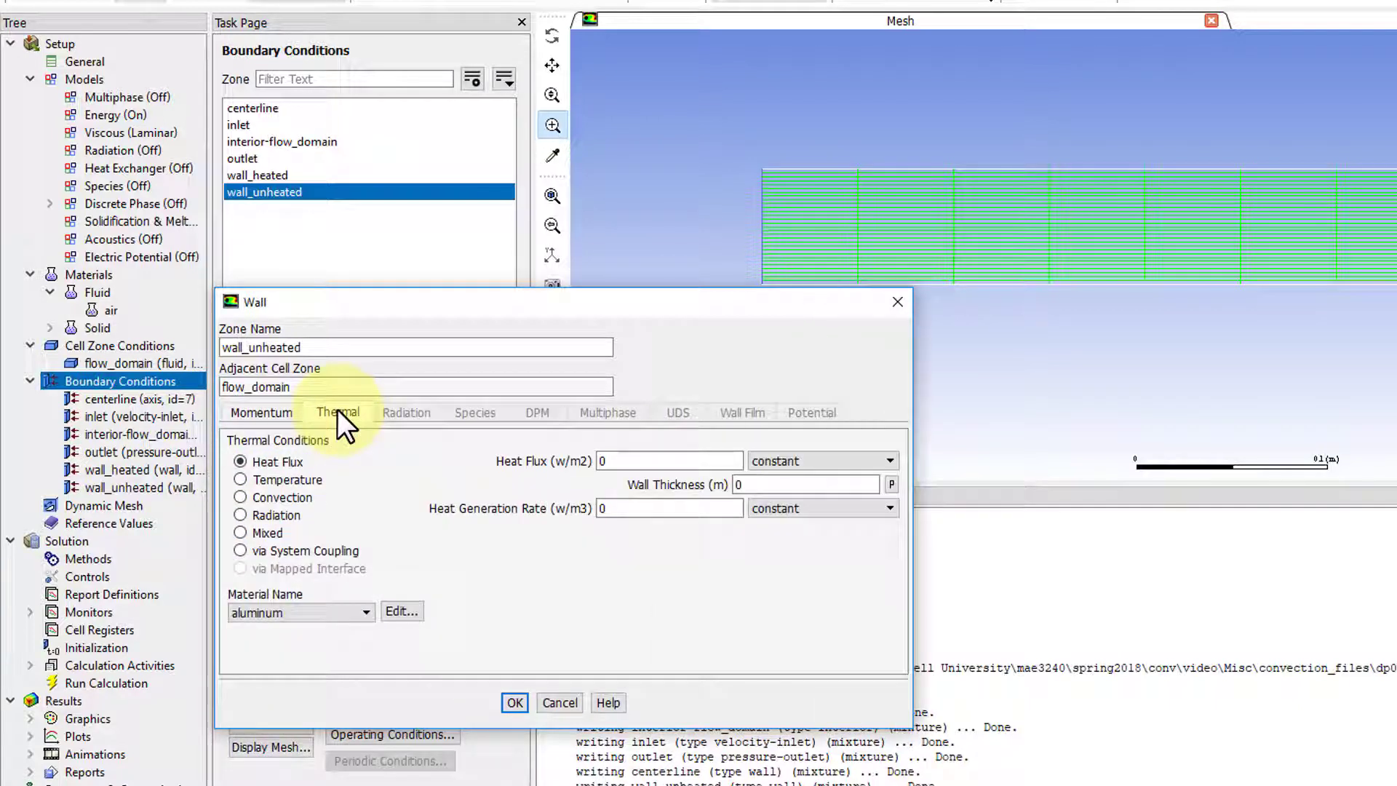
{"action": "left_click", "coordinate": [237, 479]}
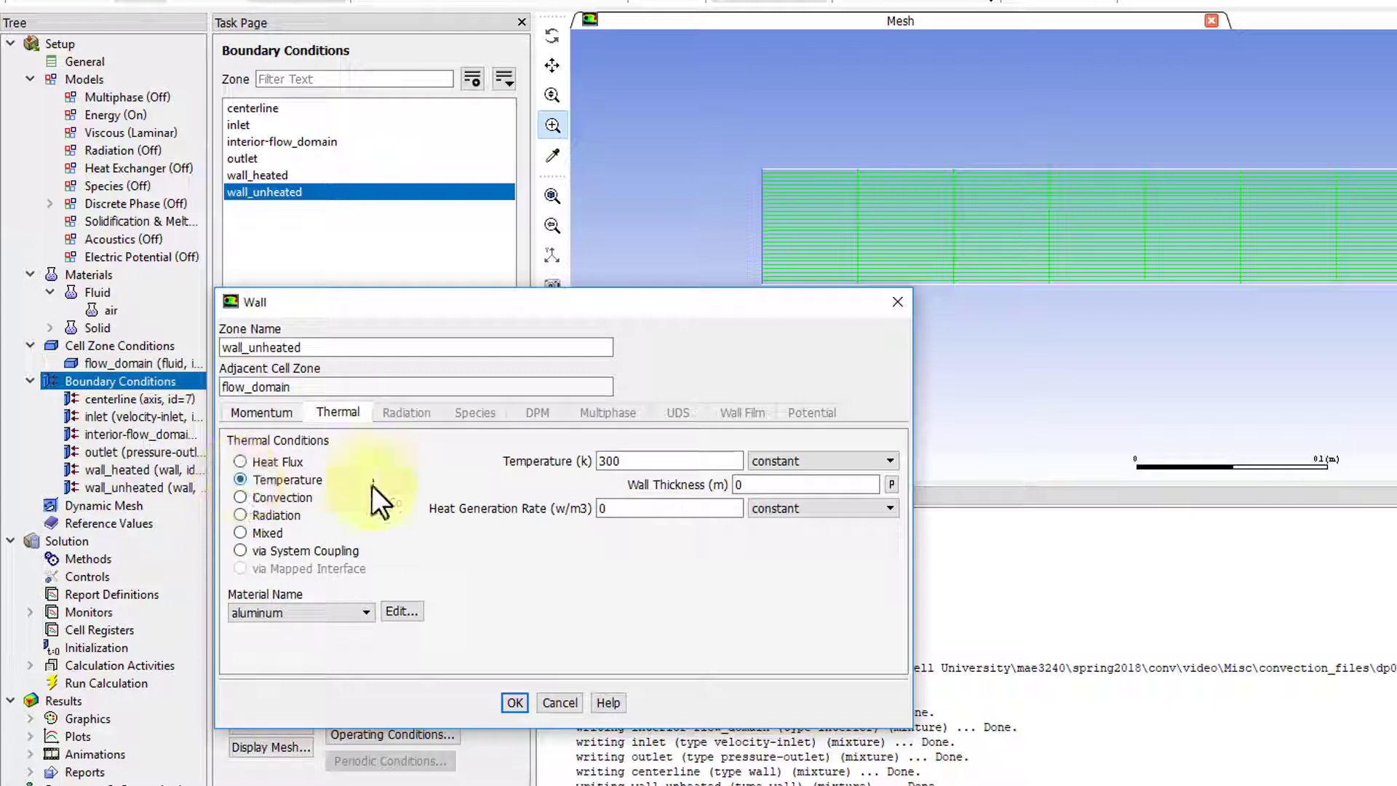
{"action": "left_click", "coordinate": [514, 703]}
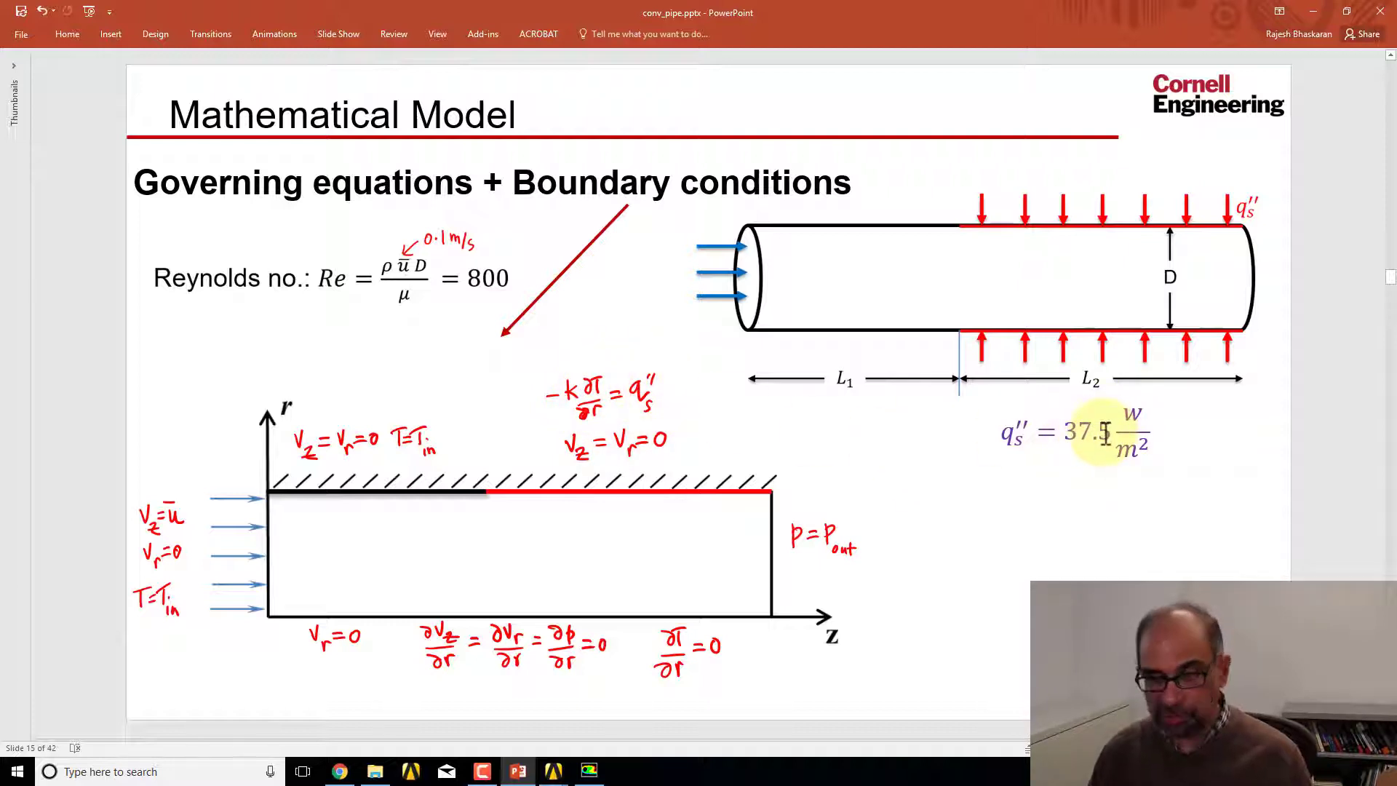
{"action": "key", "text": "alt+Tab"}
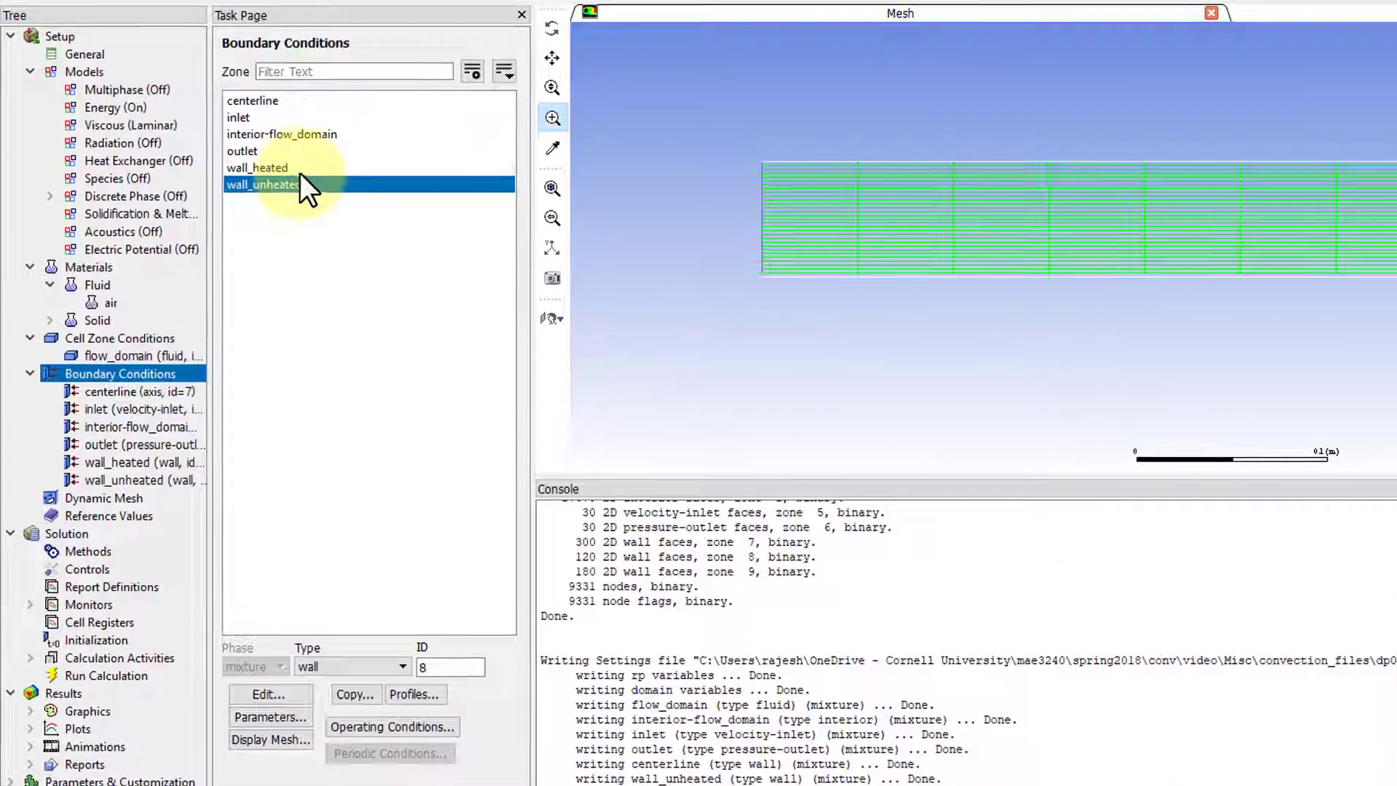
Give wall_heated a 37.5 W/m² heat flux thermal condition, then switch to the slide.
{"action": "left_click", "coordinate": [264, 215]}
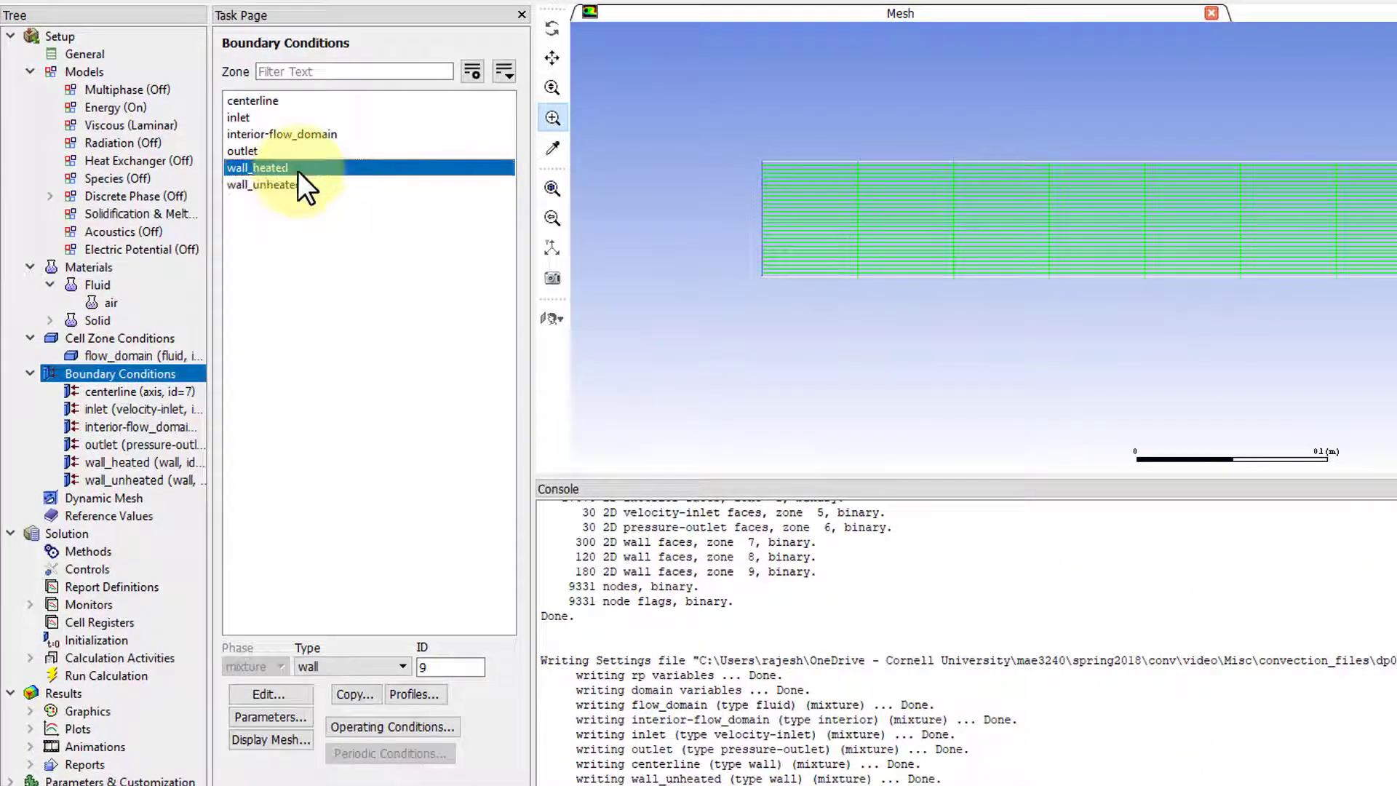
{"action": "left_click", "coordinate": [278, 695]}
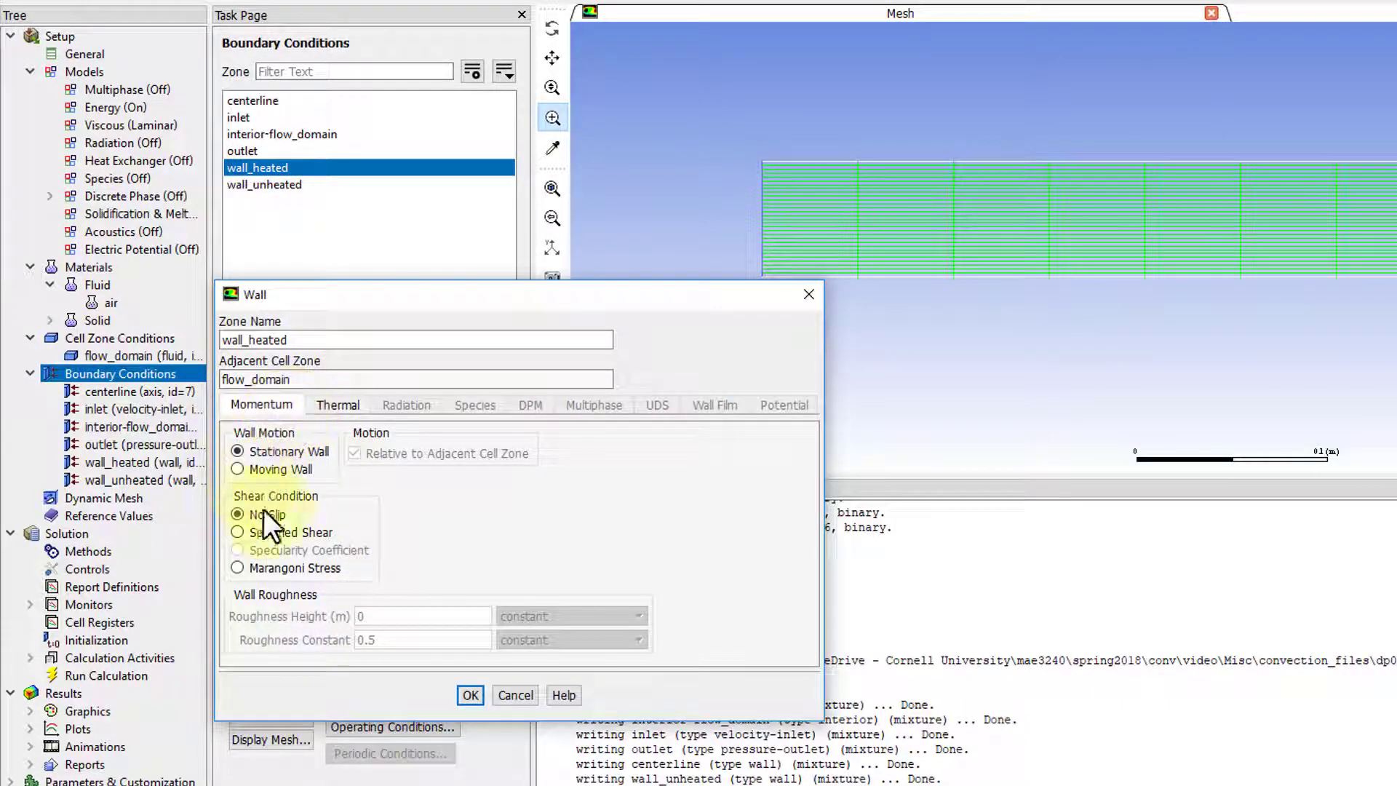
{"action": "left_click", "coordinate": [334, 405]}
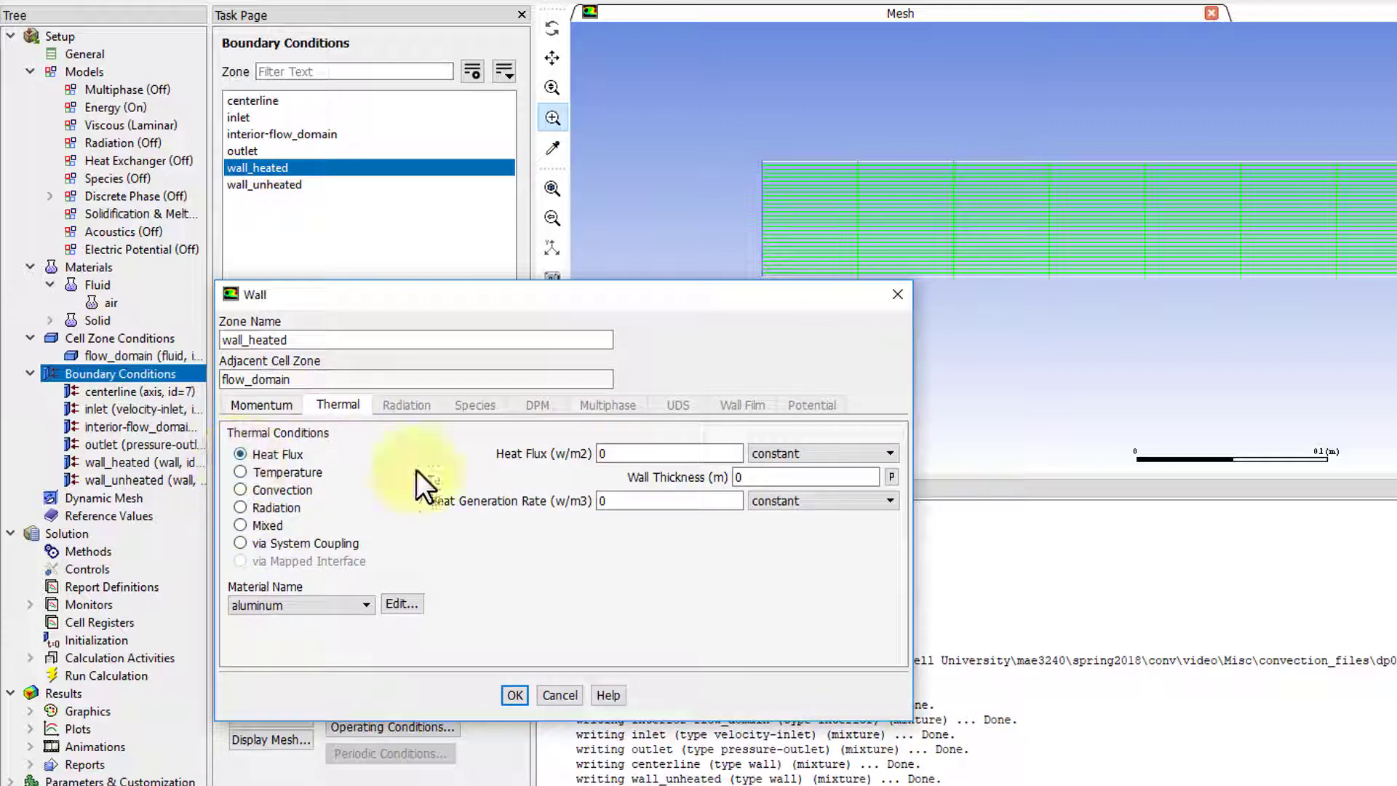
{"action": "double_click", "coordinate": [630, 454]}
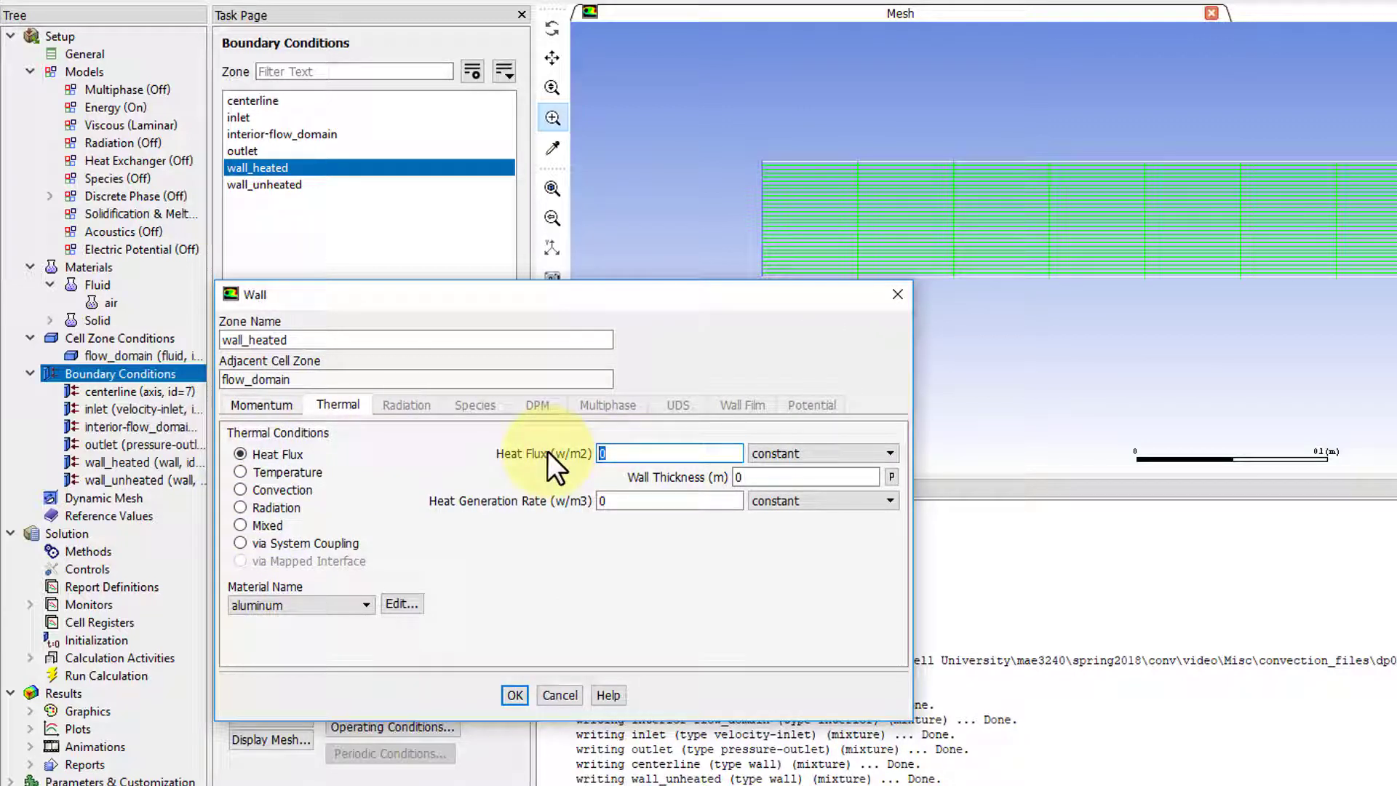
{"action": "type", "text": "37.5"}
{"action": "left_click", "coordinate": [514, 696]}
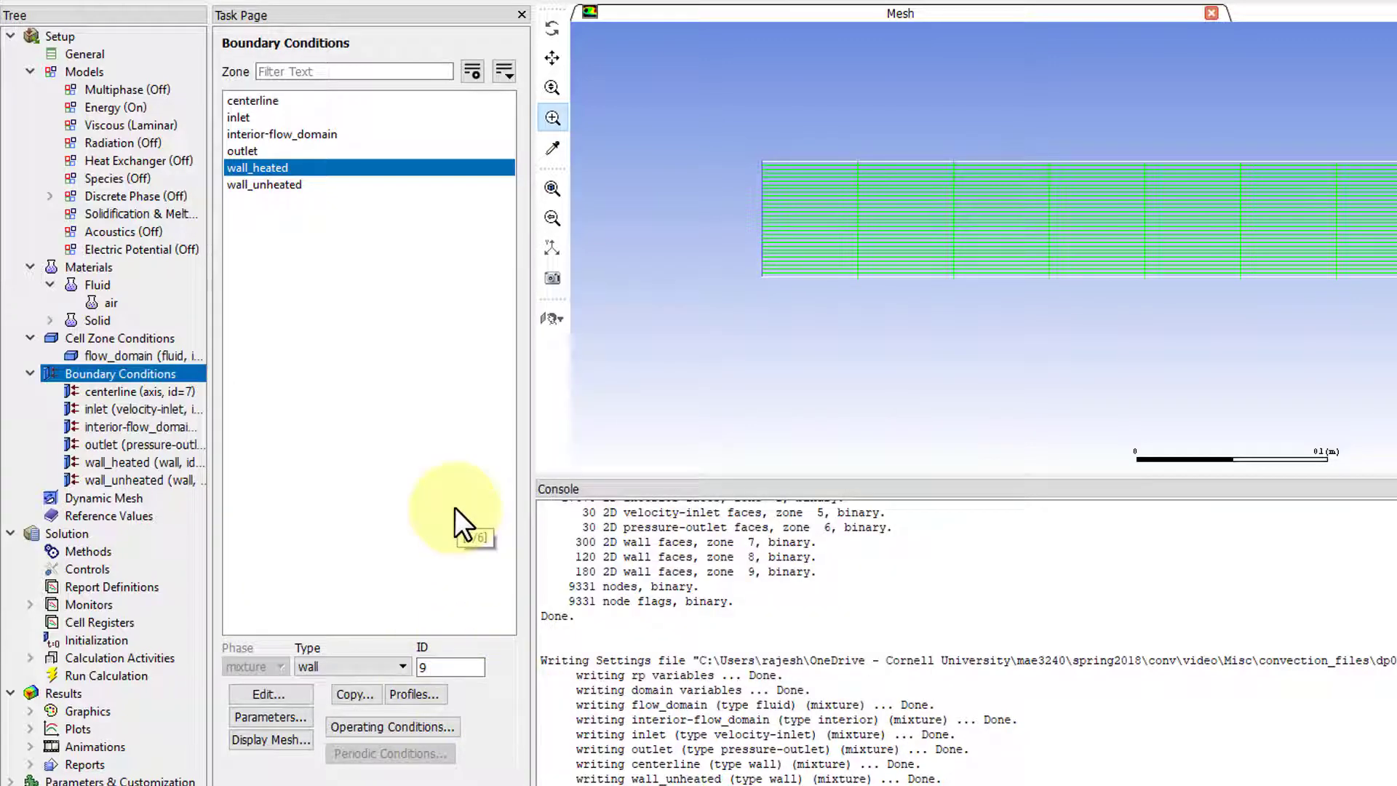
{"action": "key", "text": "alt+Tab"}
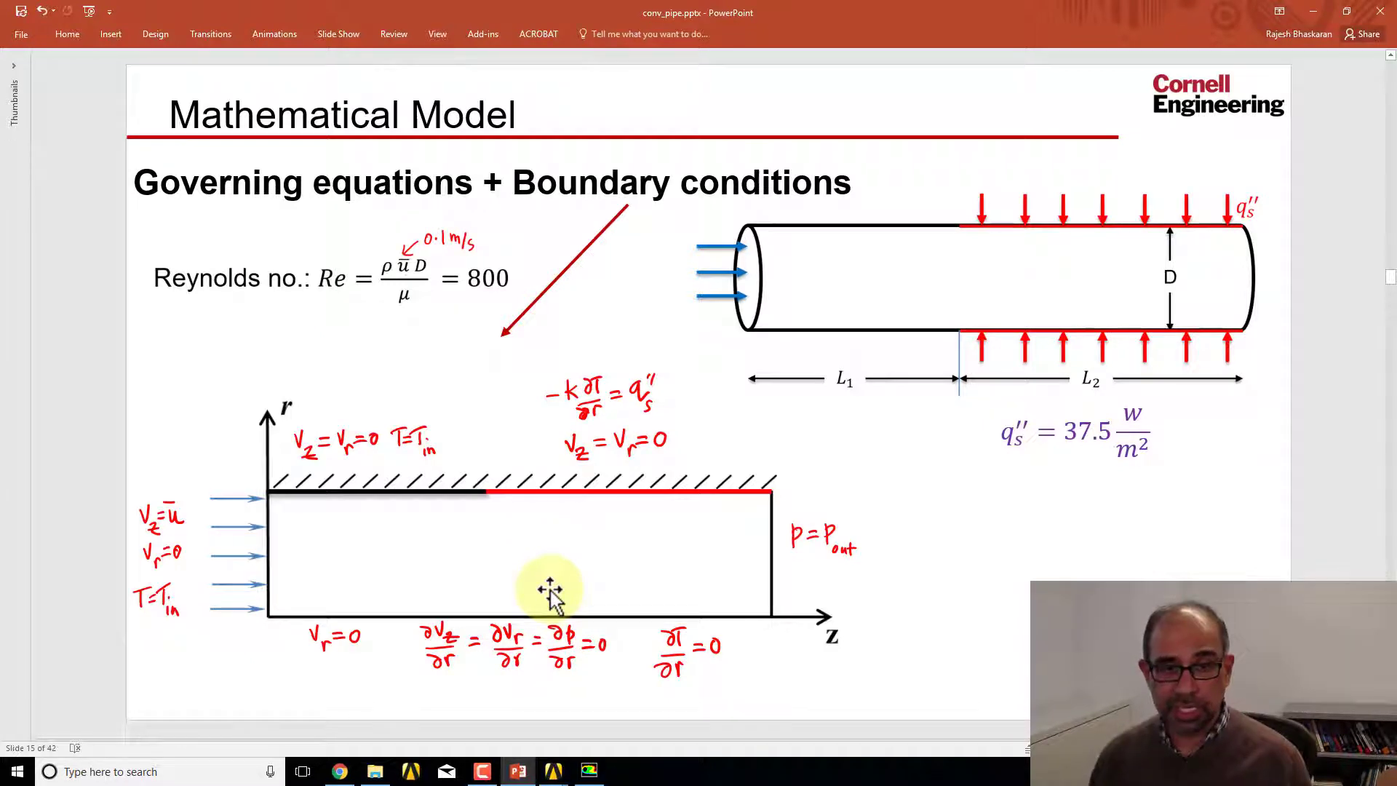
Return to Fluent and save the project from the File menu.
{"action": "key", "text": "alt+Tab"}
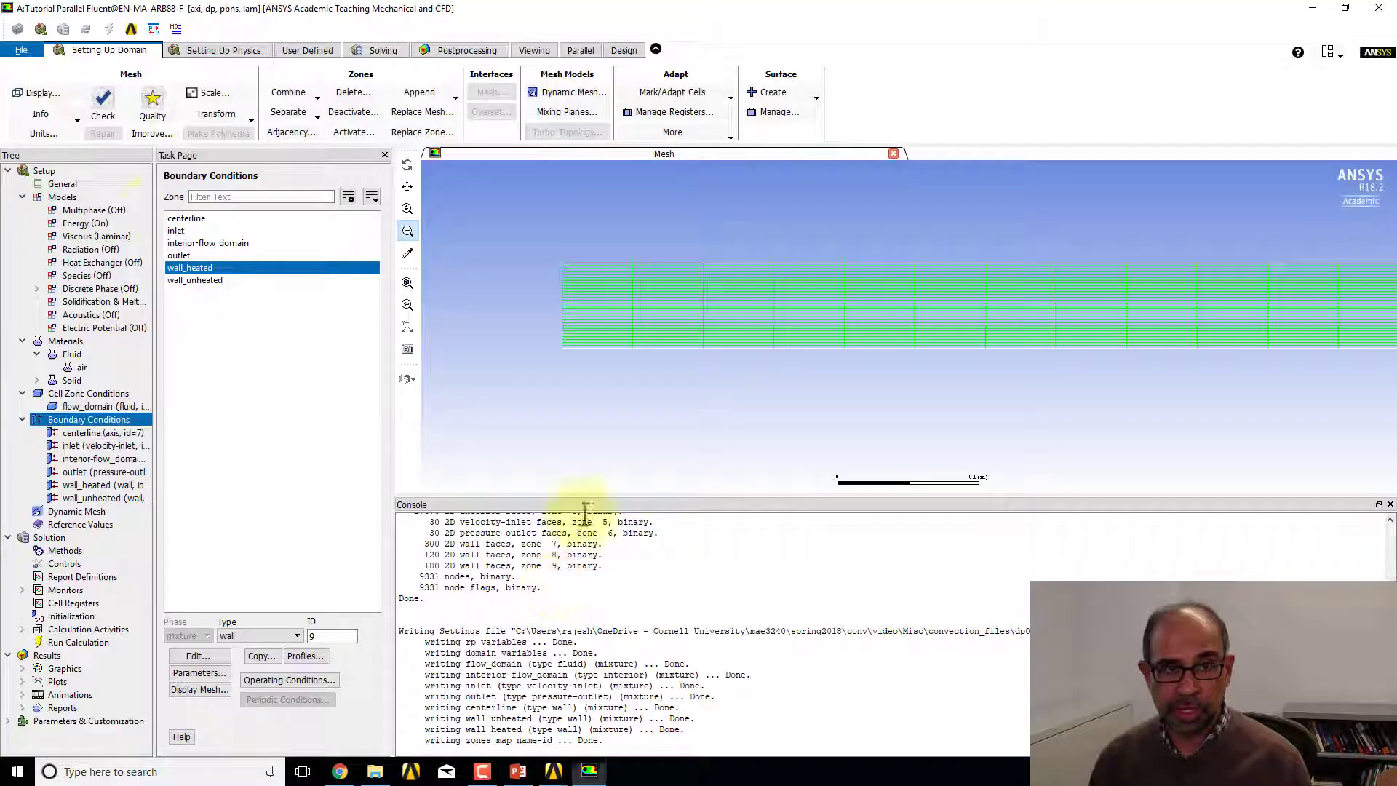
{"action": "left_click", "coordinate": [24, 52]}
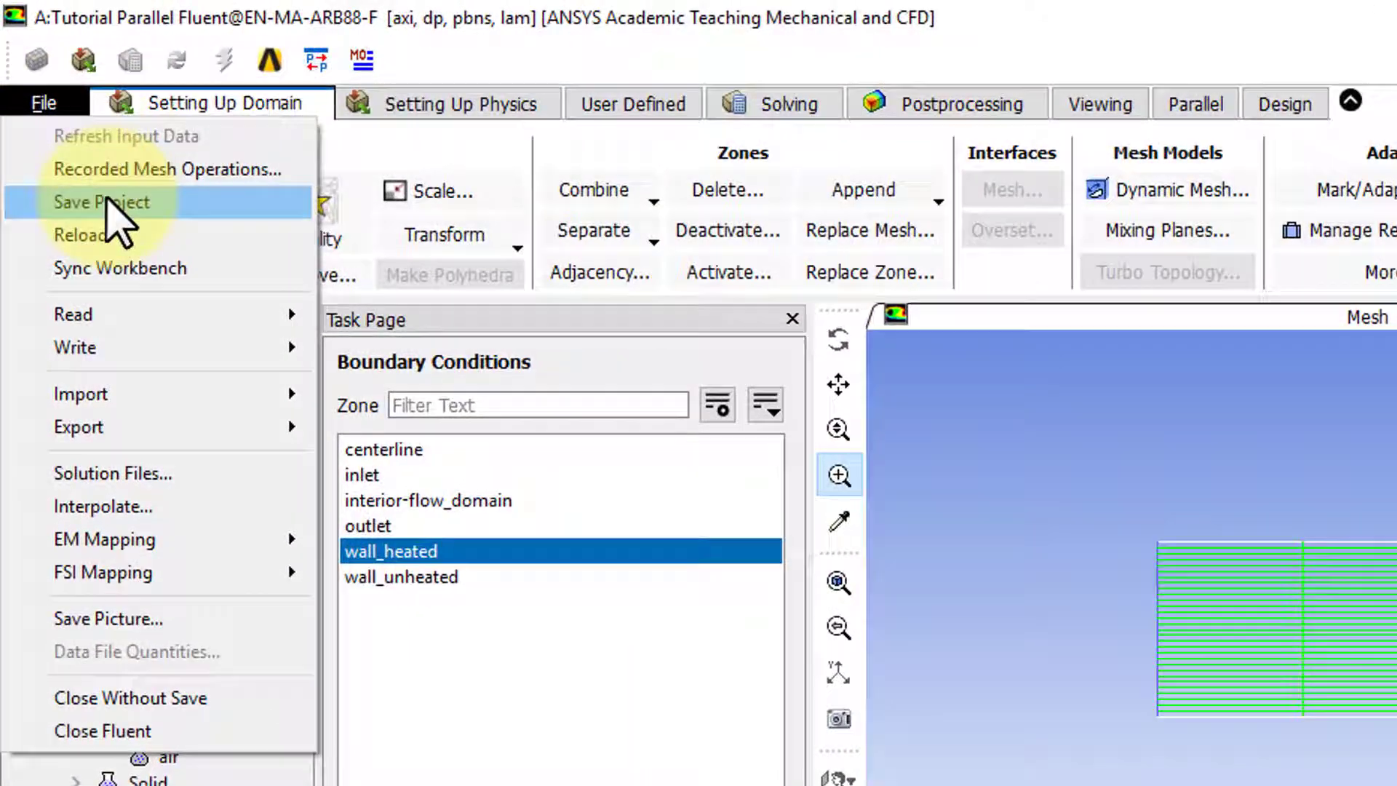
{"action": "left_click", "coordinate": [102, 191]}
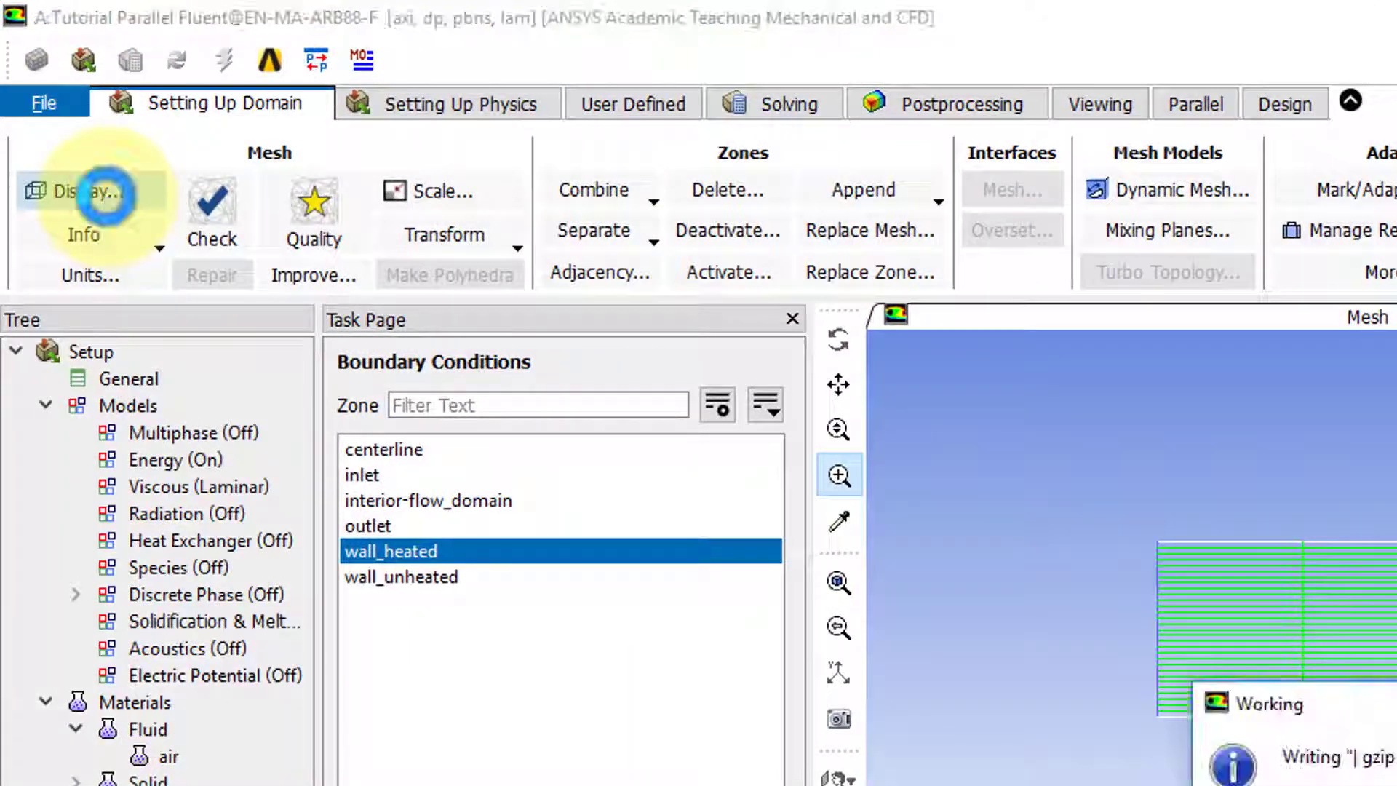